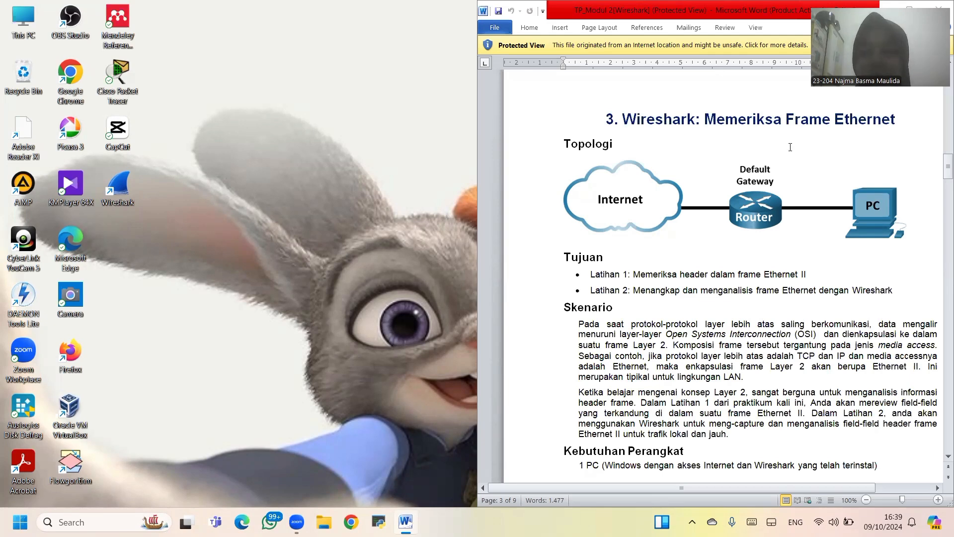
Step: Find Langkah 2 on the PC's network configuration in the module document and open Command Prompt
scroll(791, 146, "down", 10)
scroll(790, 147, "down", 2)
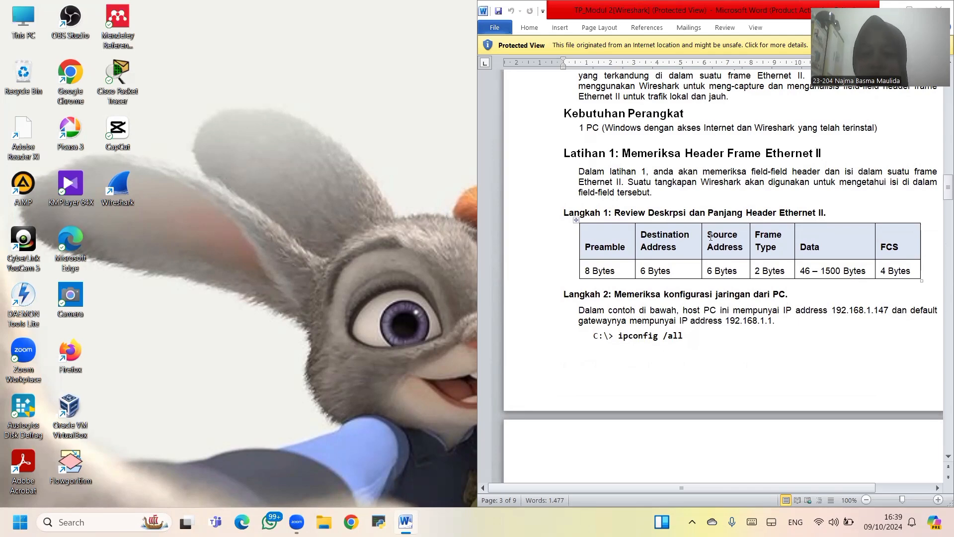
scroll(710, 236, "down", 4)
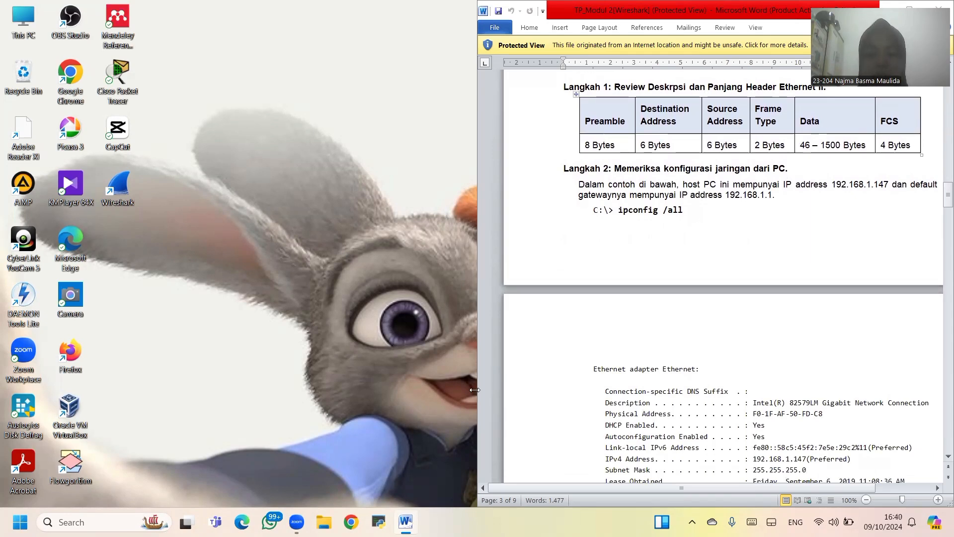
left_click(108, 519)
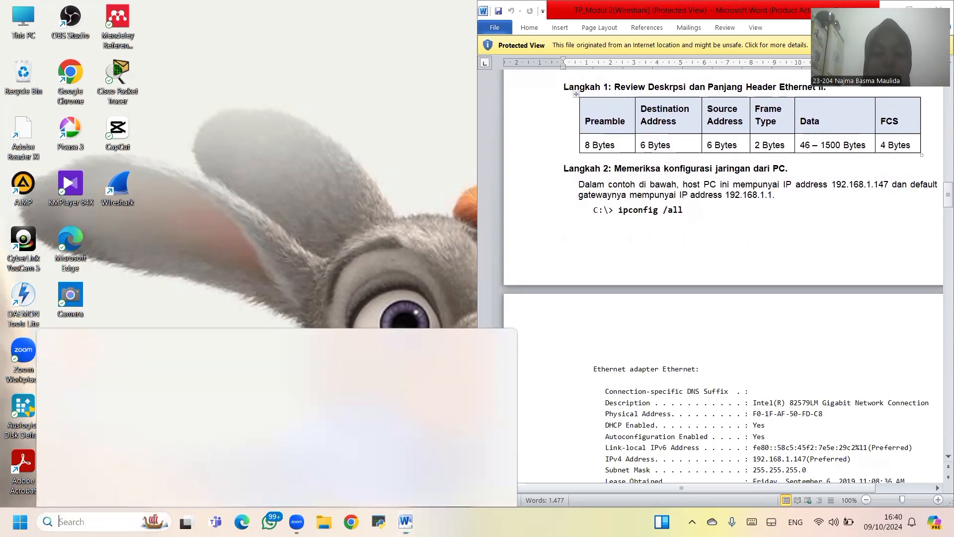
type("command")
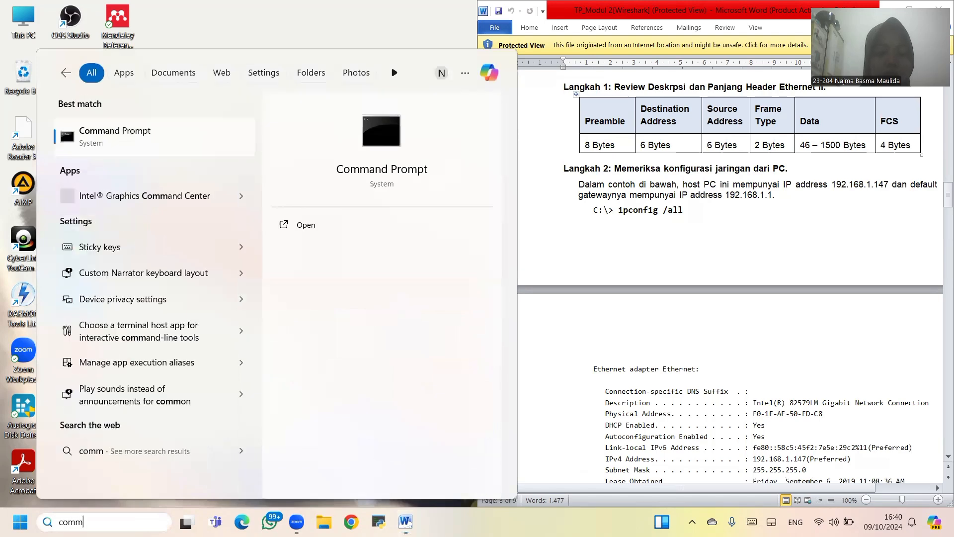
key("Return")
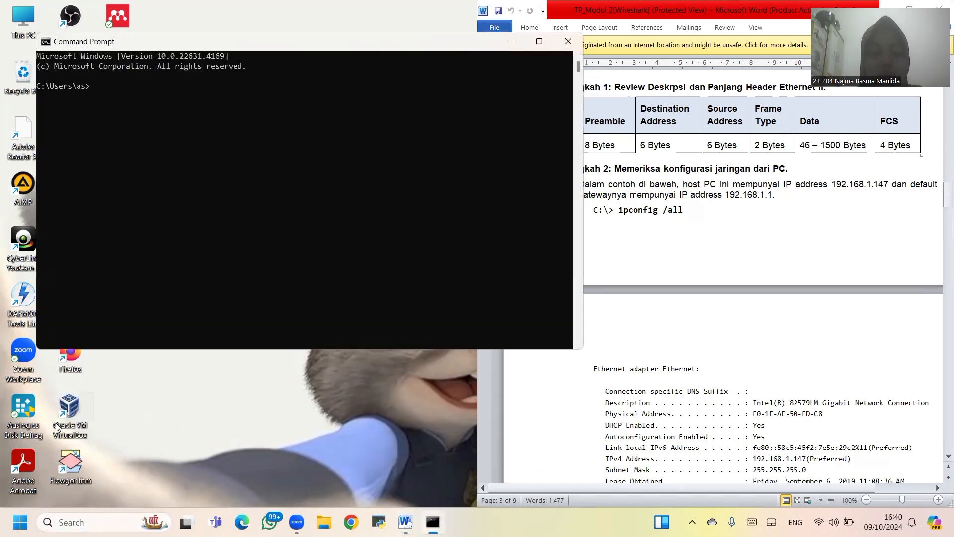
Step: Run ipconfig /all in Command Prompt to list the PC's full network configuration
type("ipcon")
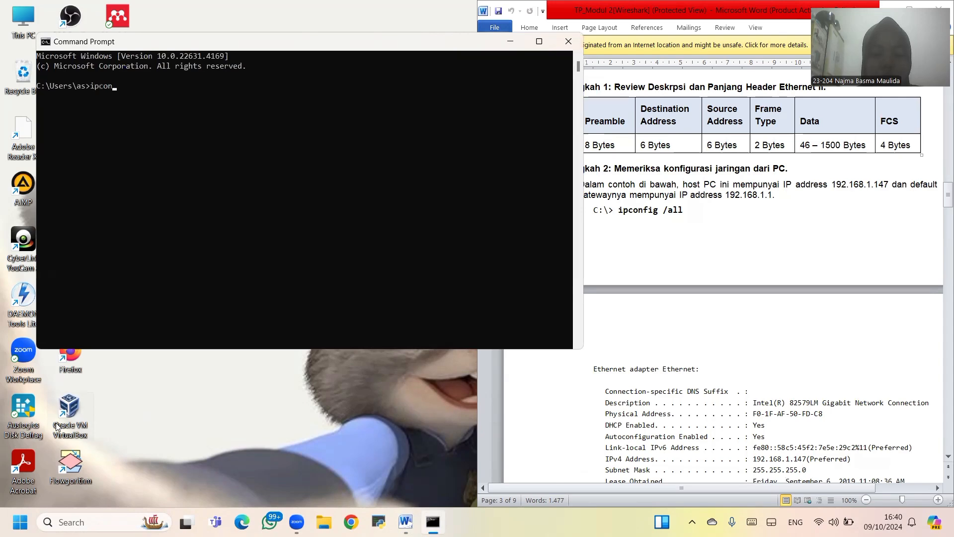
type("fig")
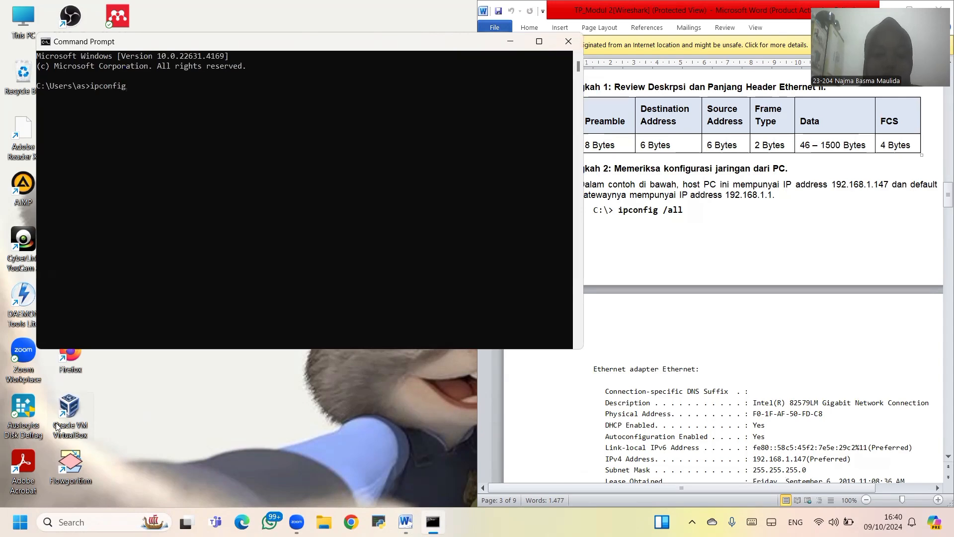
type(" /all")
key("Return")
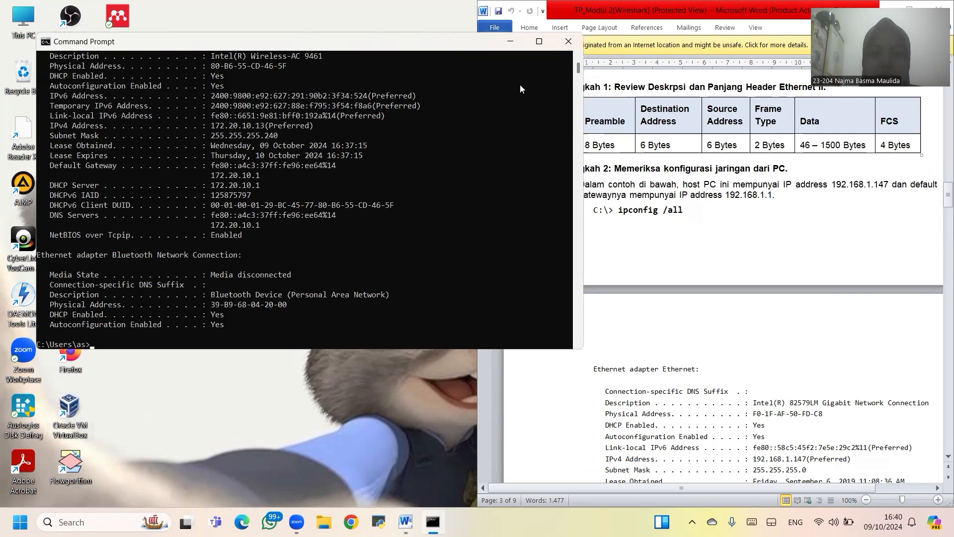
Step: Capture a full-screen screenshot of the maximized ipconfig output, and then place Command Prompt side by side with the module document
left_click(545, 44)
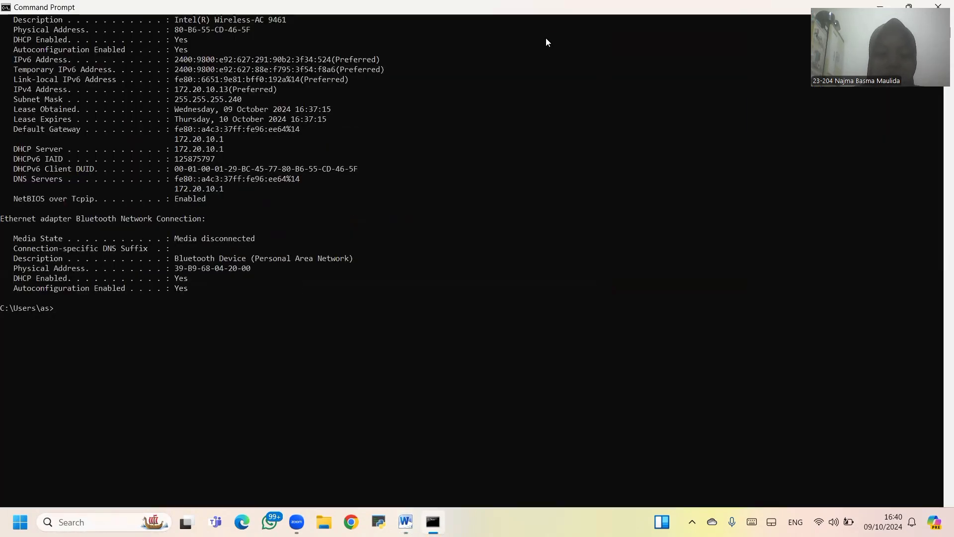
key("super+shift+s")
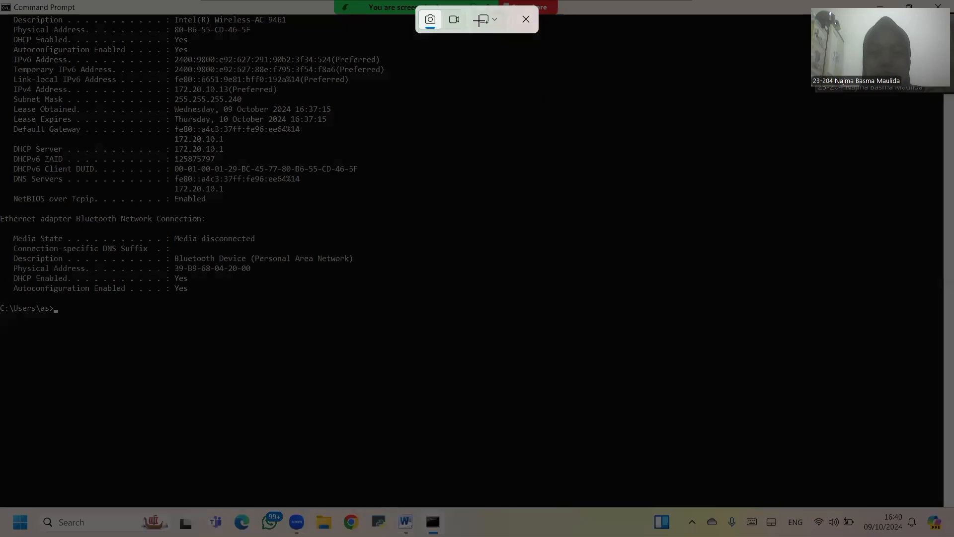
left_click(479, 19)
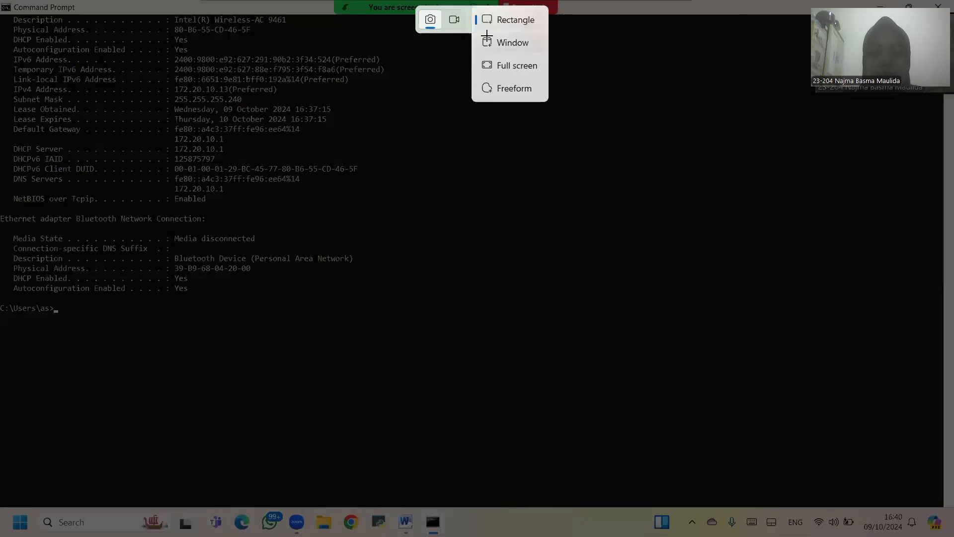
left_click(499, 65)
key("super+Left")
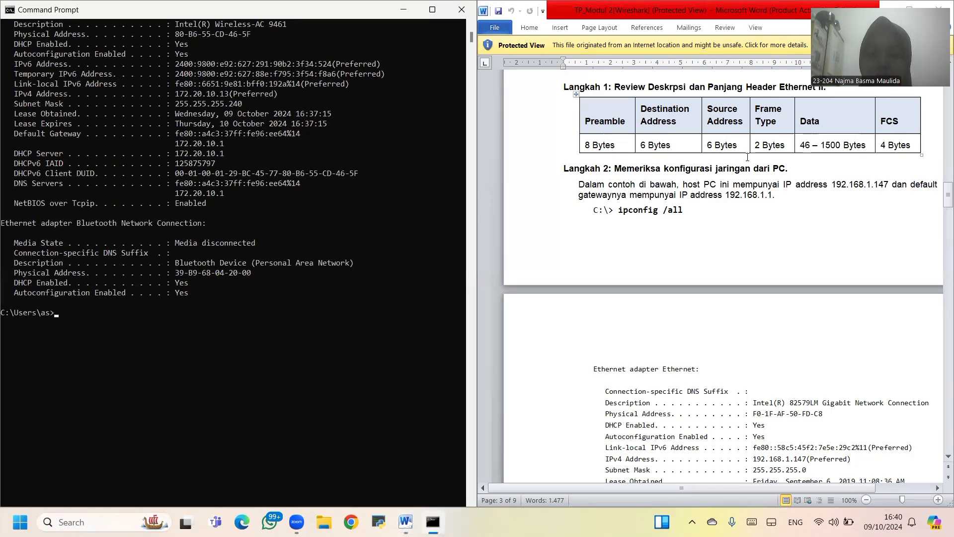
Step: Go to Langkah 3 in the module, launch Wireshark and start a live capture on the Wi-Fi interface
scroll(747, 157, "down", 10)
scroll(747, 157, "down", 1)
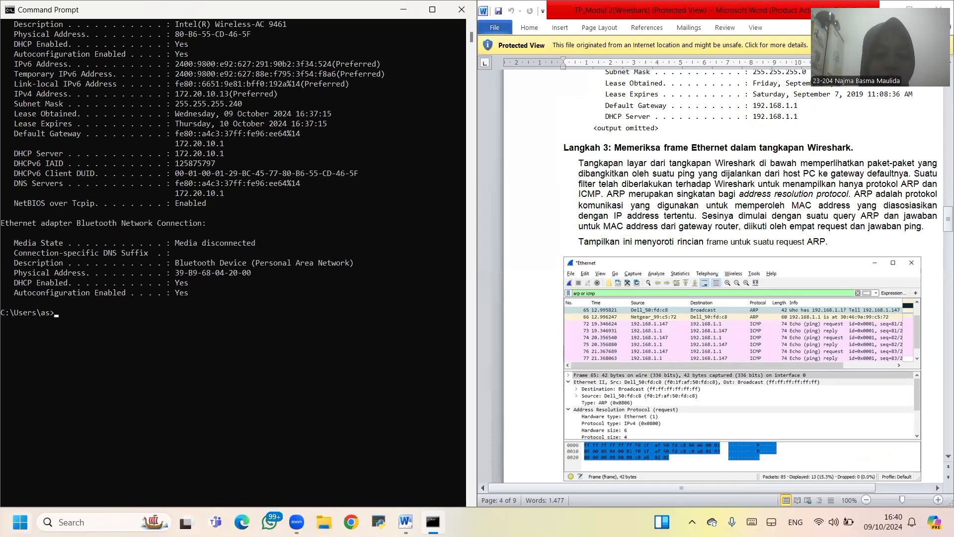
left_click(95, 522)
type("wire")
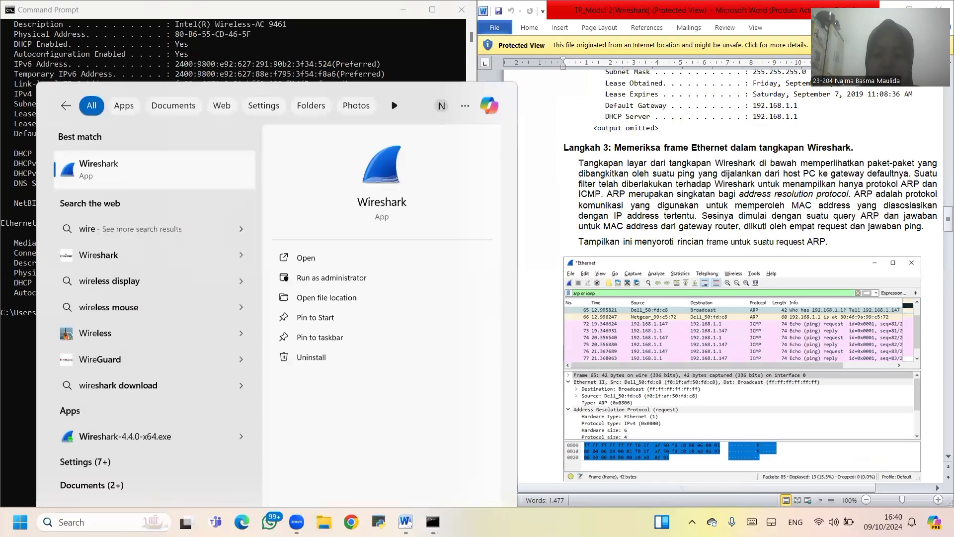
key("Escape")
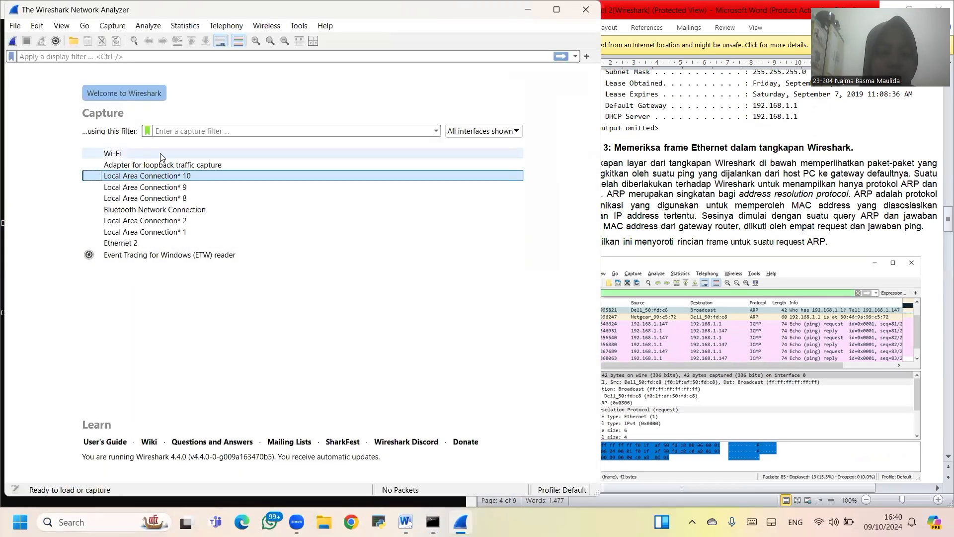
double_click(160, 155)
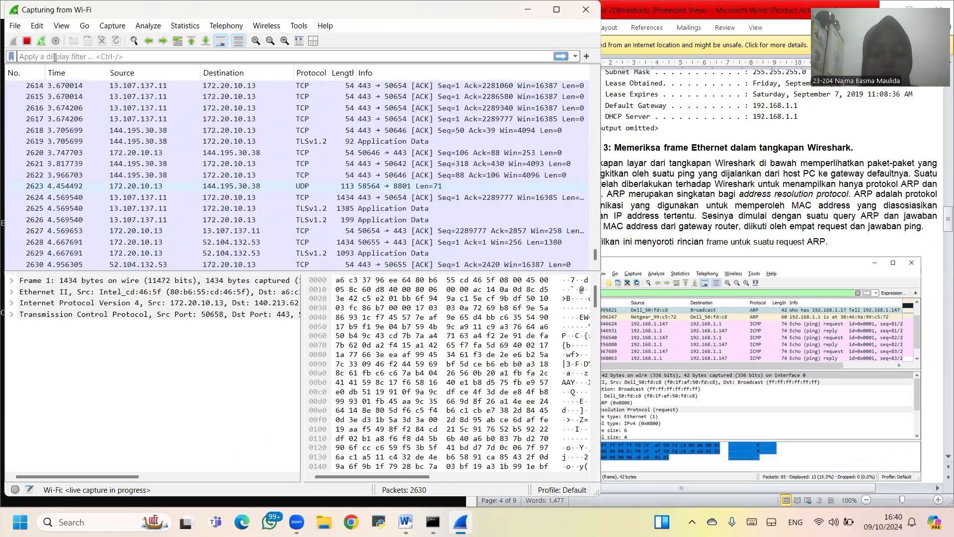
Step: Apply the display filter "arp or icmp" to the live Wi-Fi capture
left_click(53, 57)
type("arp")
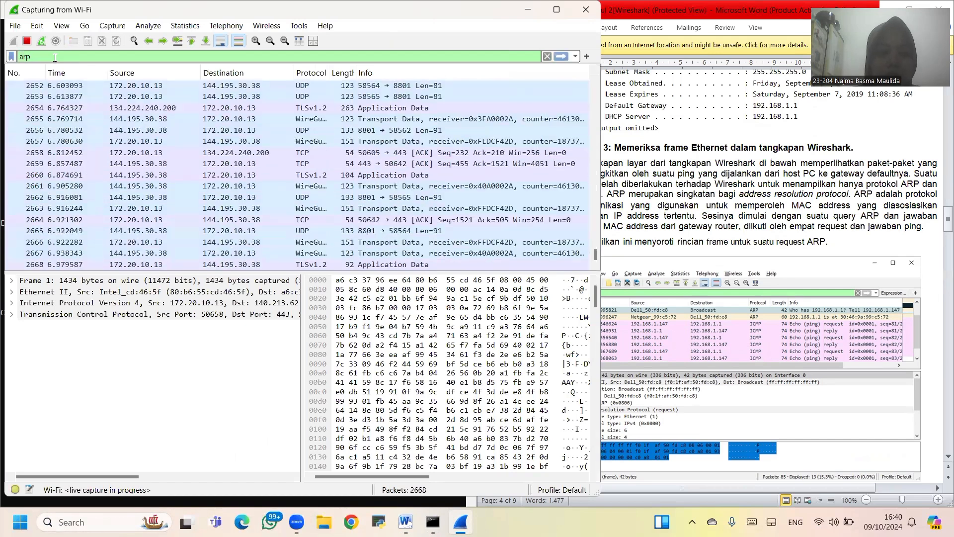
type(" or ")
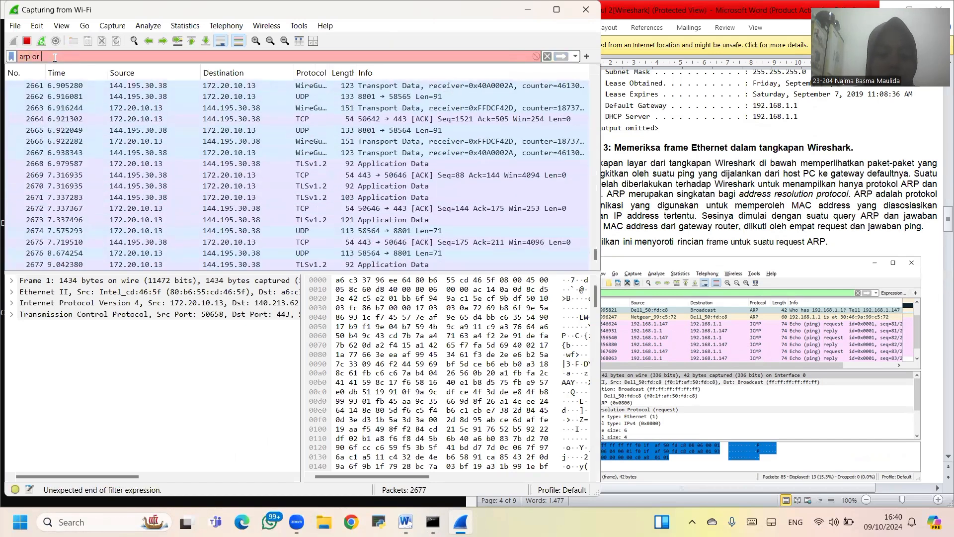
type("icmp")
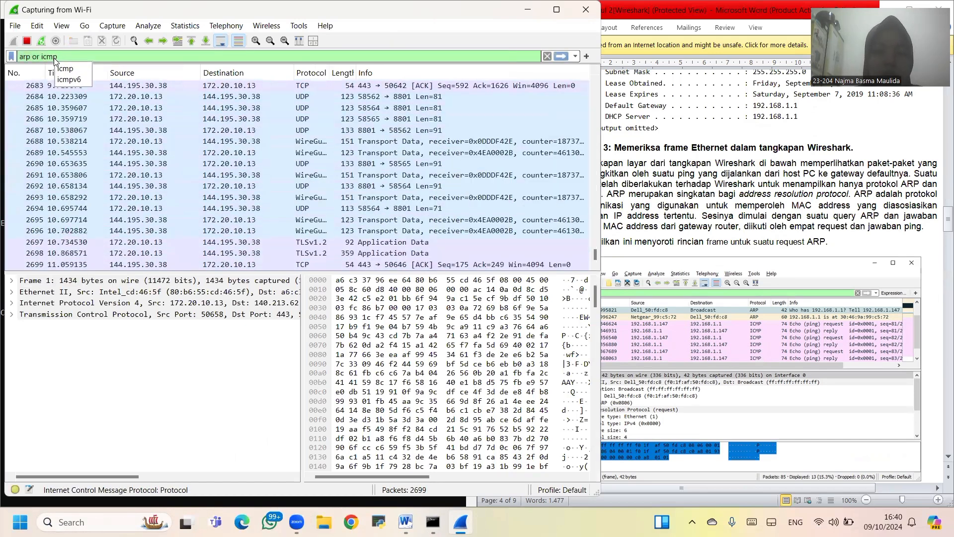
key("Return")
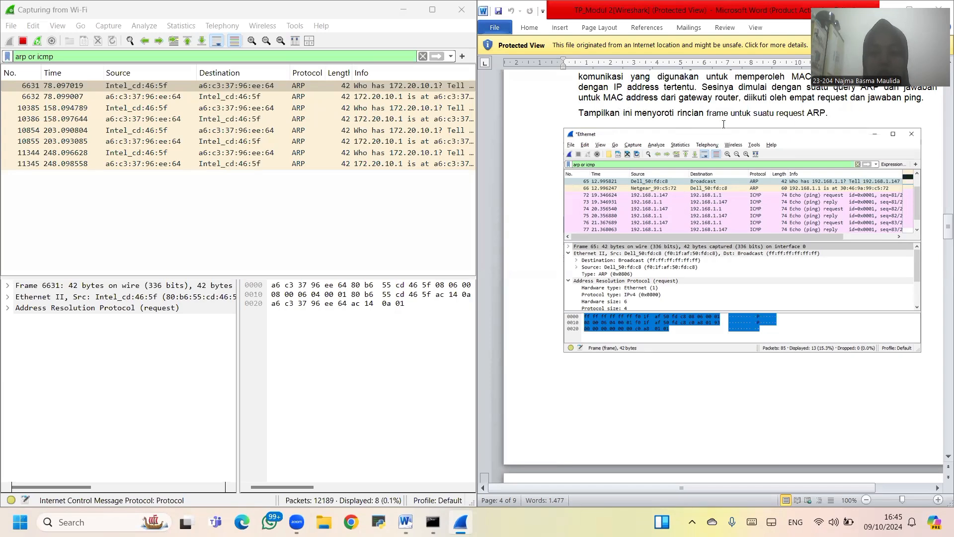
Step: Maximize the Wireshark window and expand the Ethernet II and Address Resolution Protocol details of the first ARP request
scroll(737, 167, "down", 7)
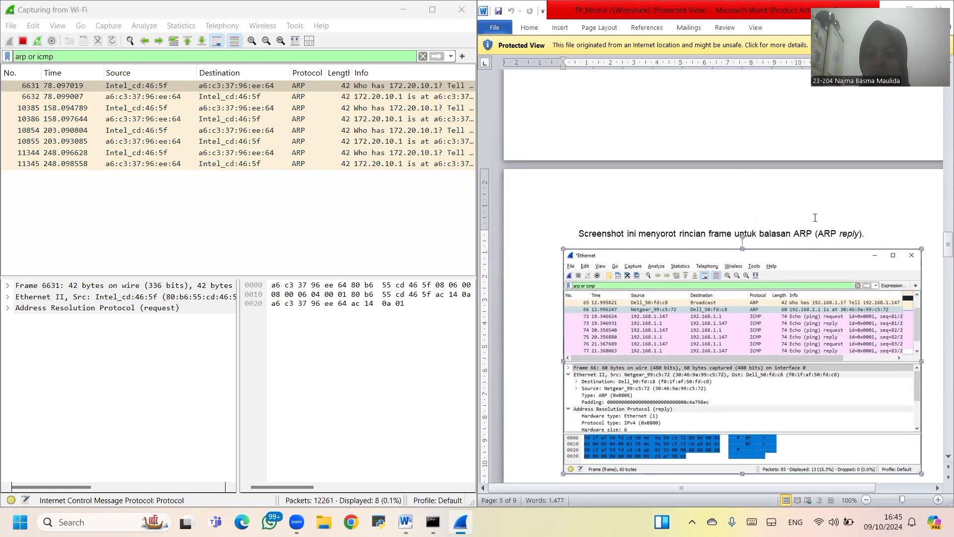
scroll(816, 218, "up", 1)
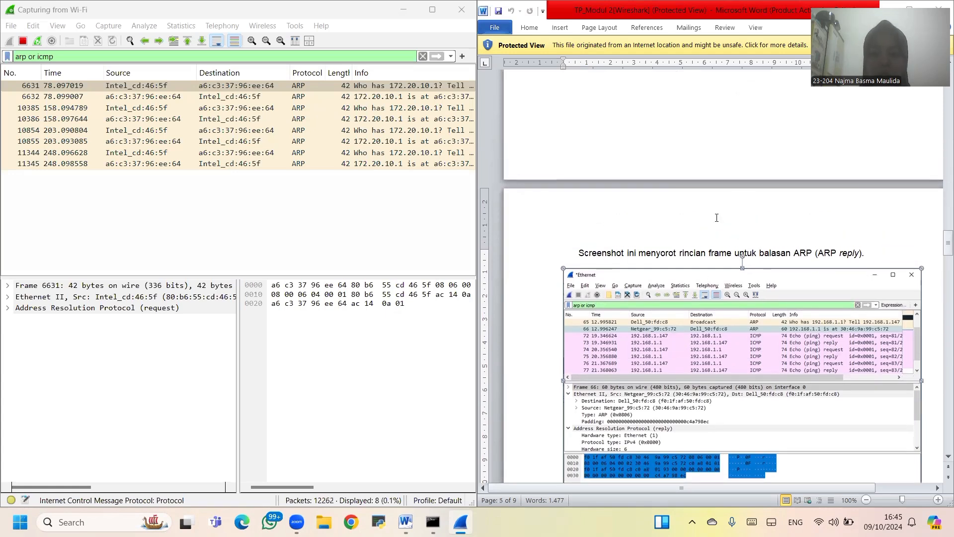
left_click(284, 29)
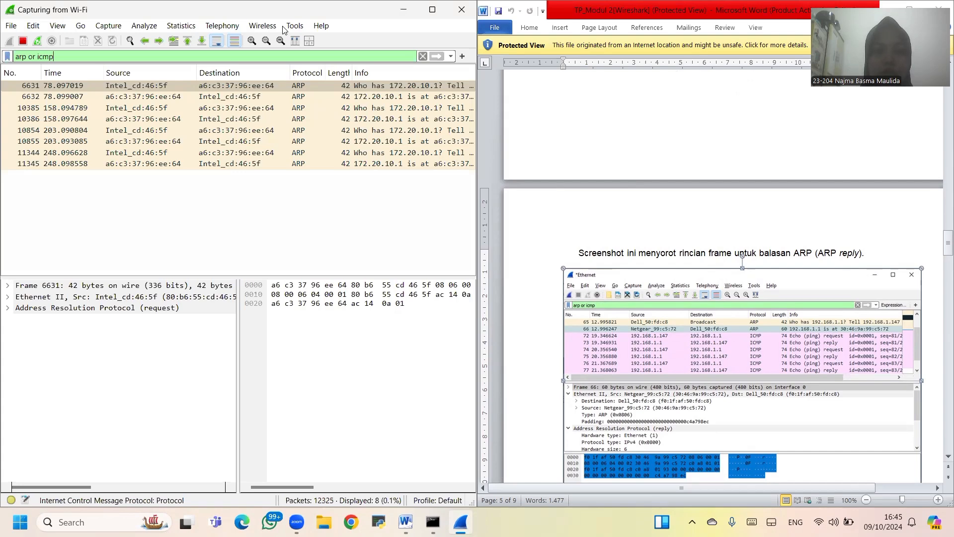
left_click_drag(283, 11, 244, 85)
left_click(441, 87)
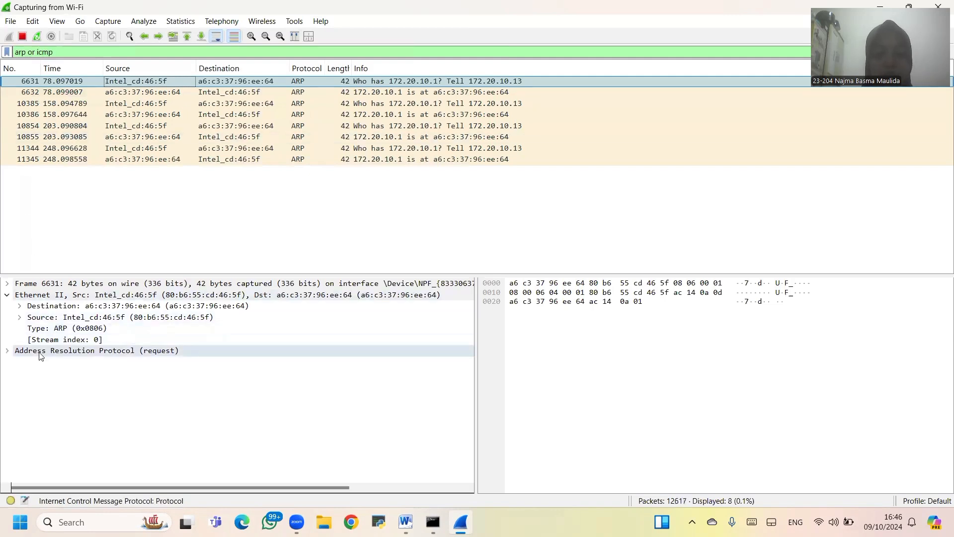
left_click(12, 351)
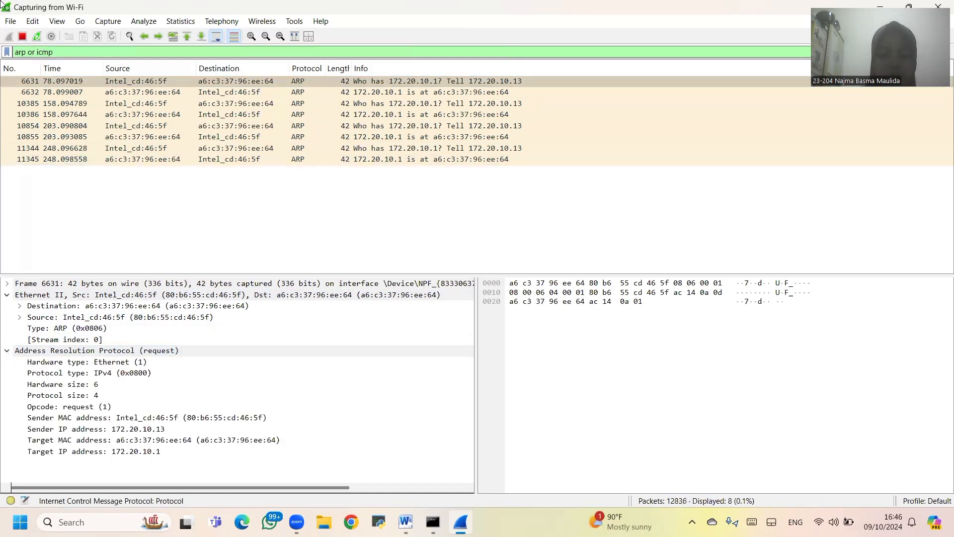
Step: Take a full-screen screenshot of the expanded ARP request details
key("super+shift+s")
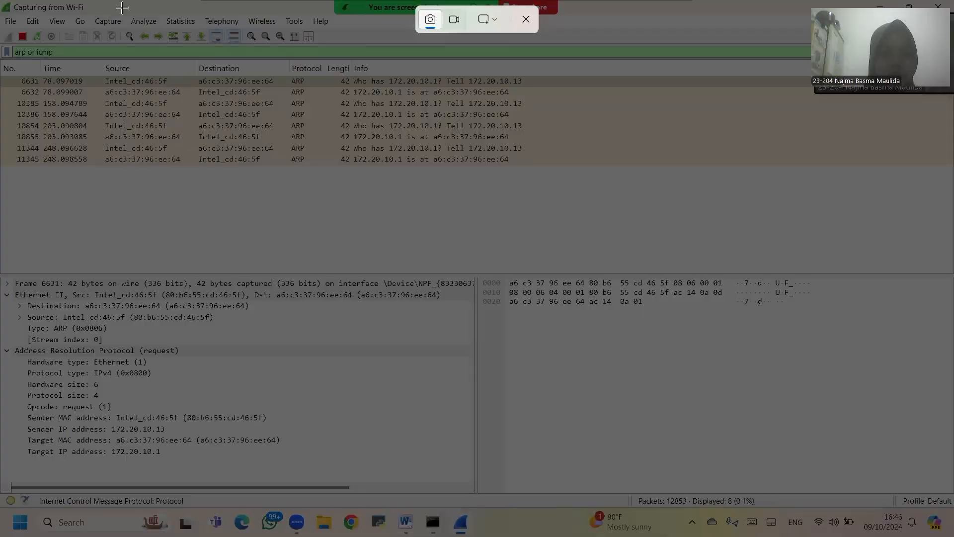
left_click(494, 21)
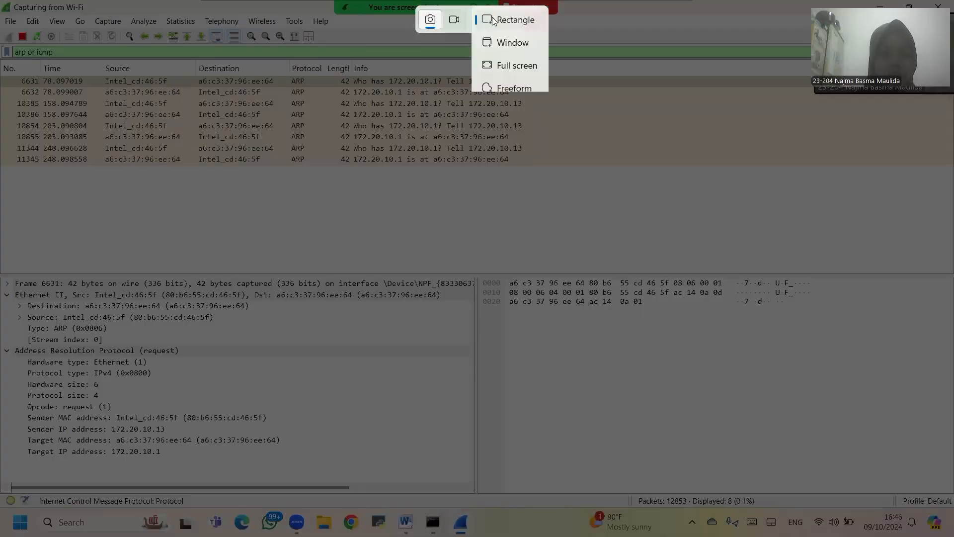
left_click(504, 63)
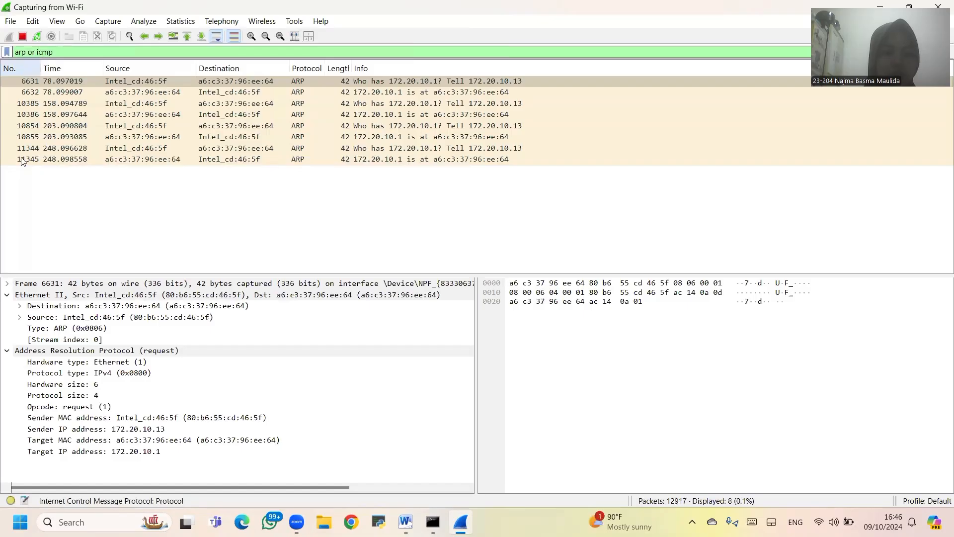
Step: Select the first ARP reply, frame 6632, and take a full-screen screenshot of its details
left_click(59, 92)
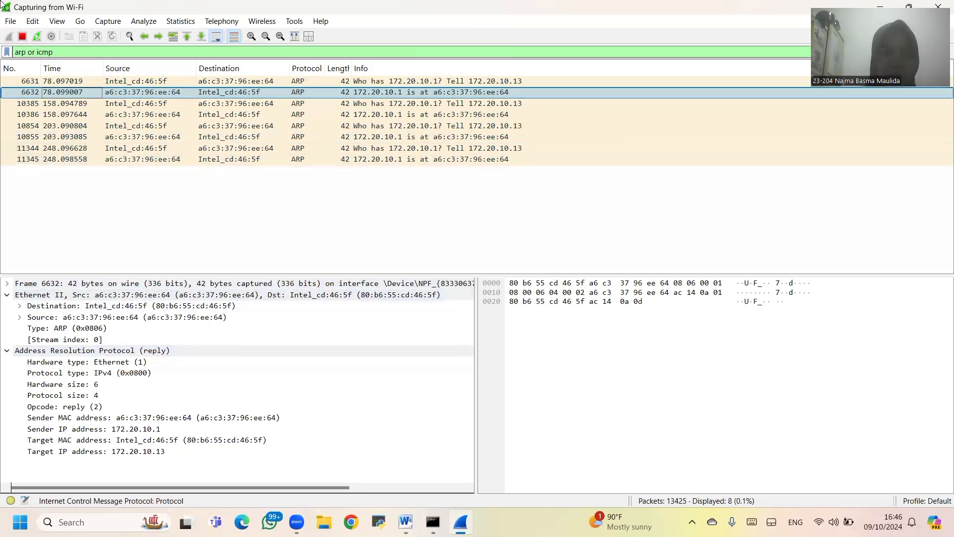
key("super+shift+s")
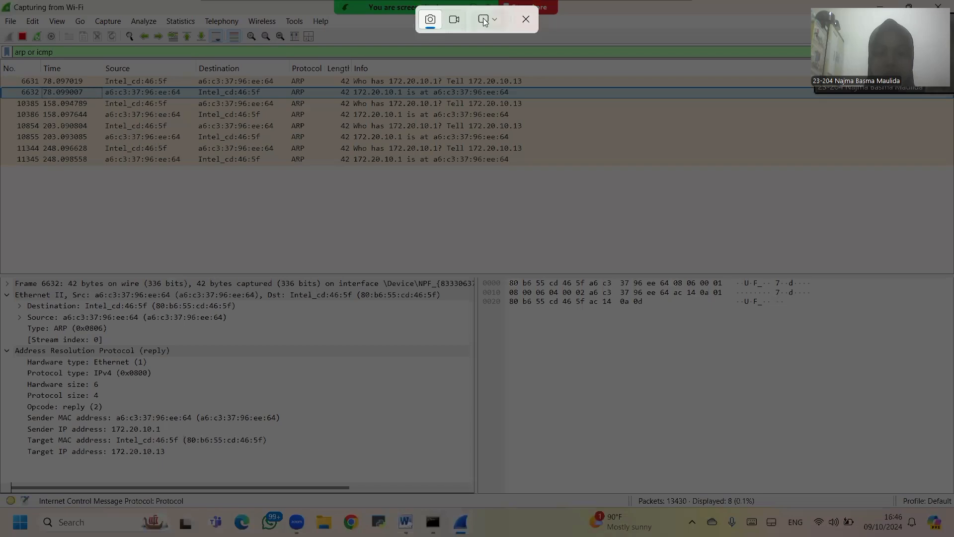
left_click(484, 20)
left_click(497, 63)
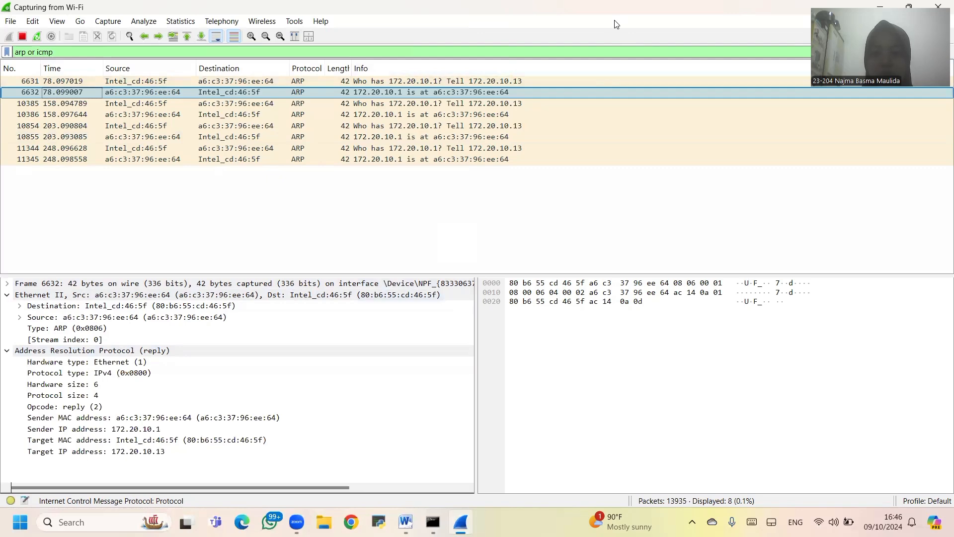
Step: Restore the Wireshark window to a smaller size and review the module's Langkah 4 header table and the Pertanyaan questions
key("super+Down")
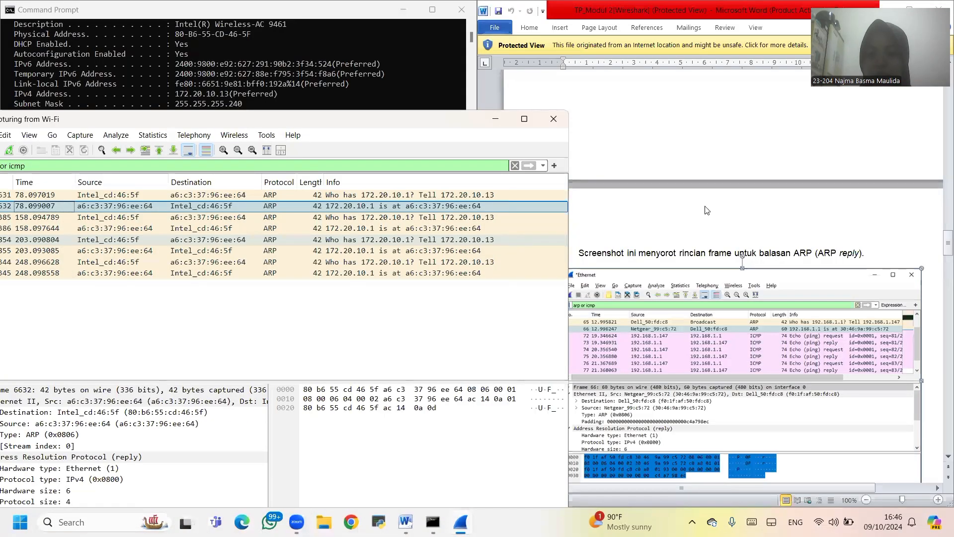
scroll(758, 232, "down", 4)
scroll(758, 232, "down", 10)
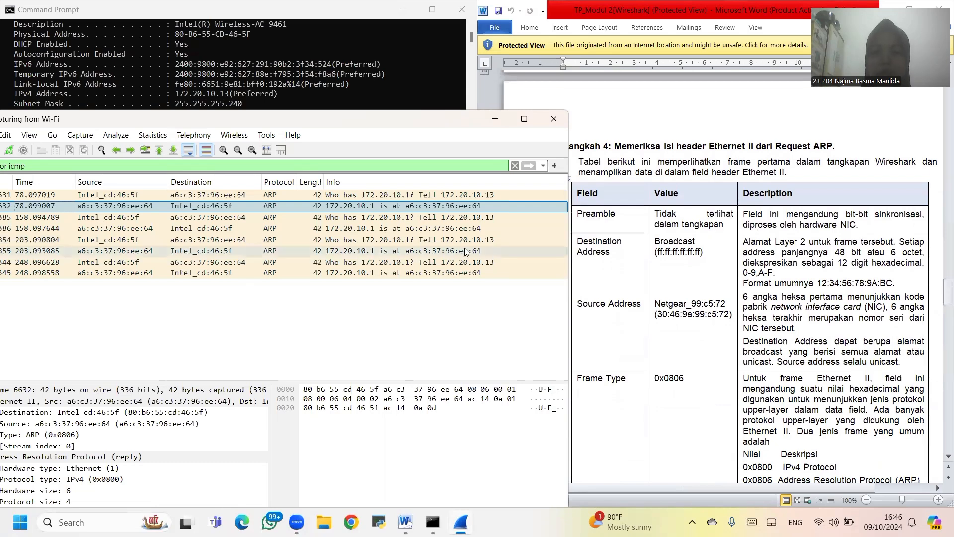
scroll(769, 168, "down", 8)
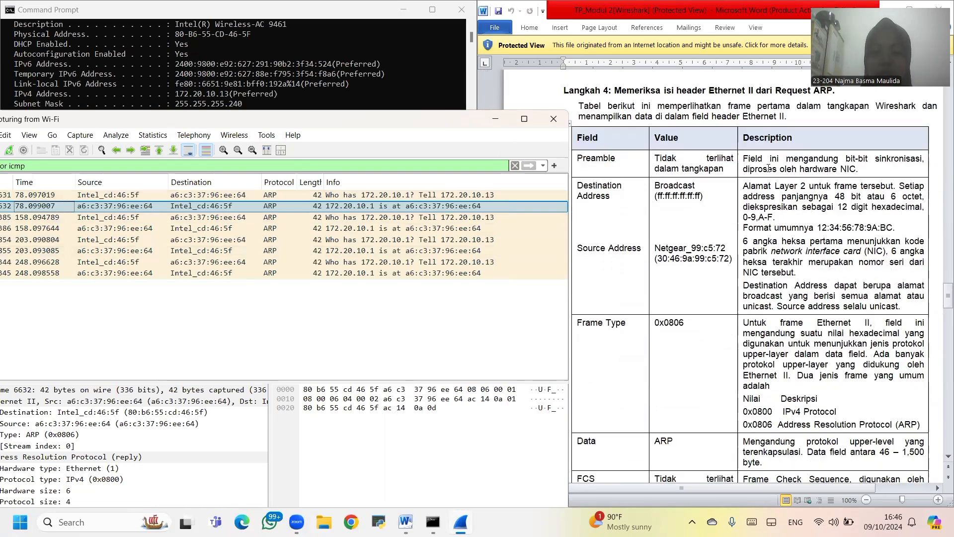
scroll(768, 168, "down", 10)
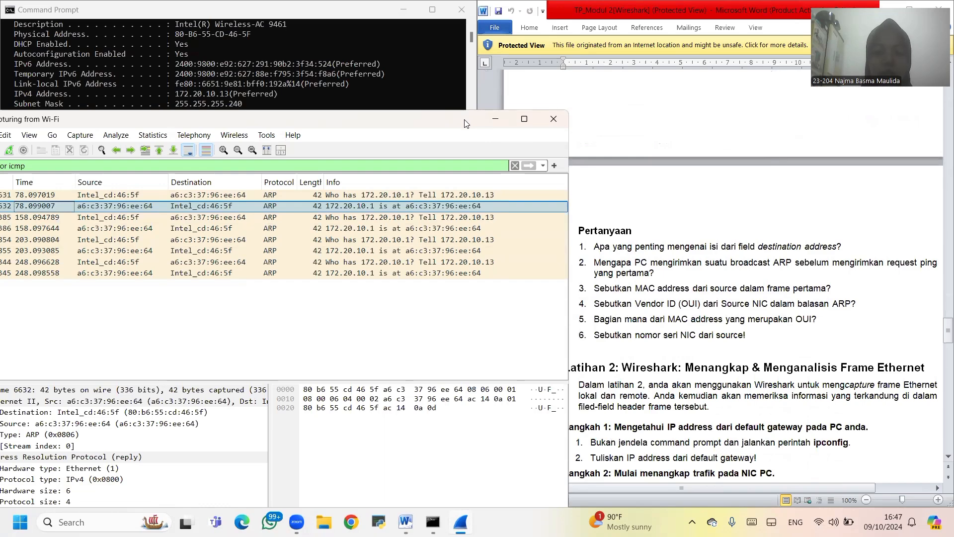
Step: Maximize the Wireshark window and take a full-screen screenshot of frame 6631 with its Ethernet II Source field selected
left_click_drag(465, 123, 548, 82)
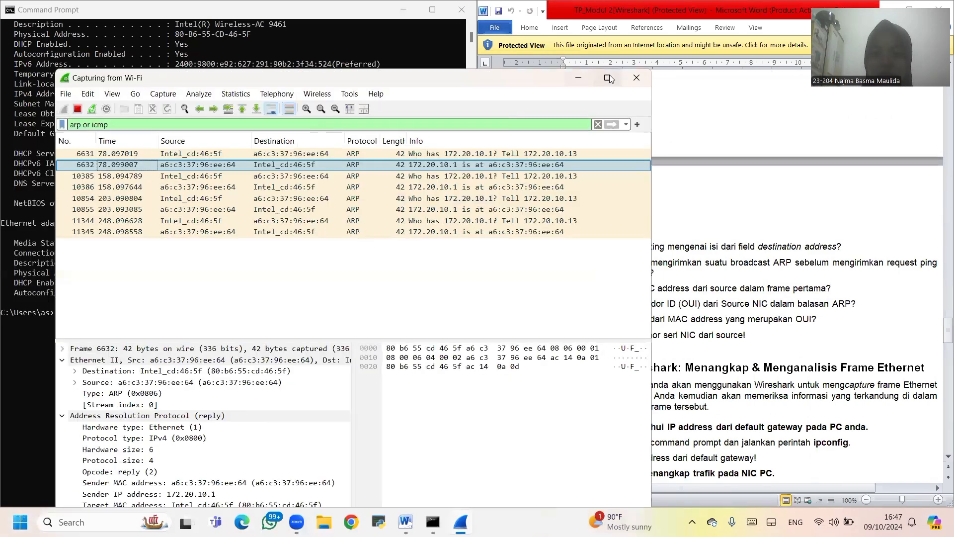
left_click(610, 78)
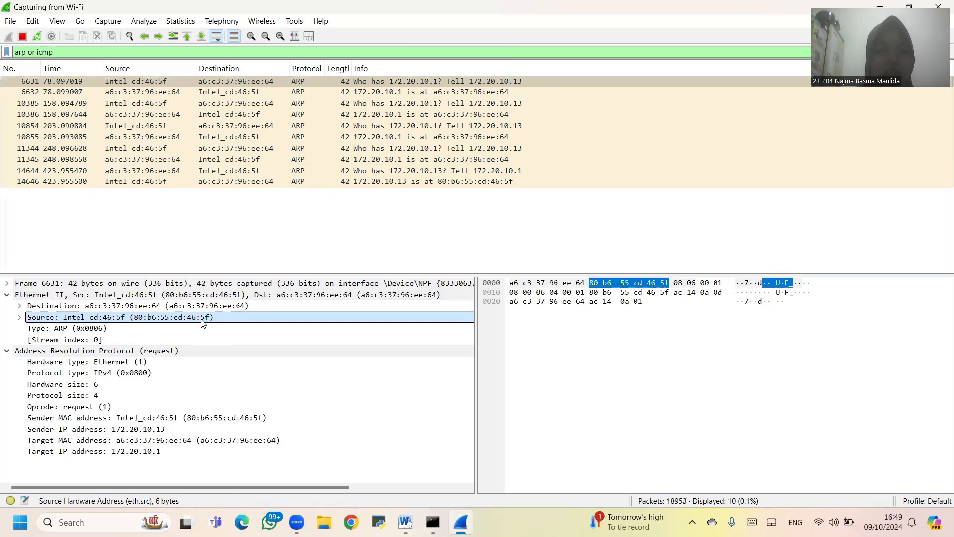
key("super+shift+s")
left_click(479, 26)
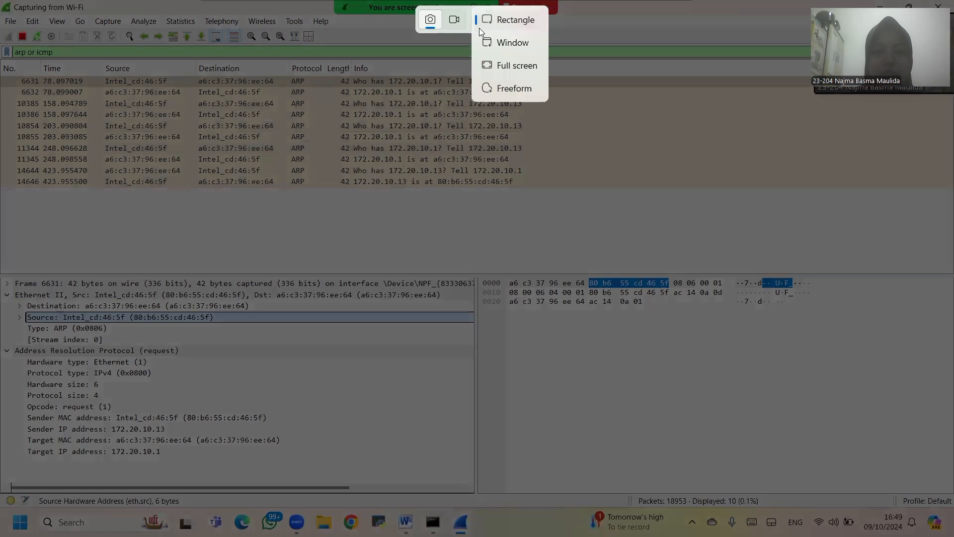
left_click(501, 63)
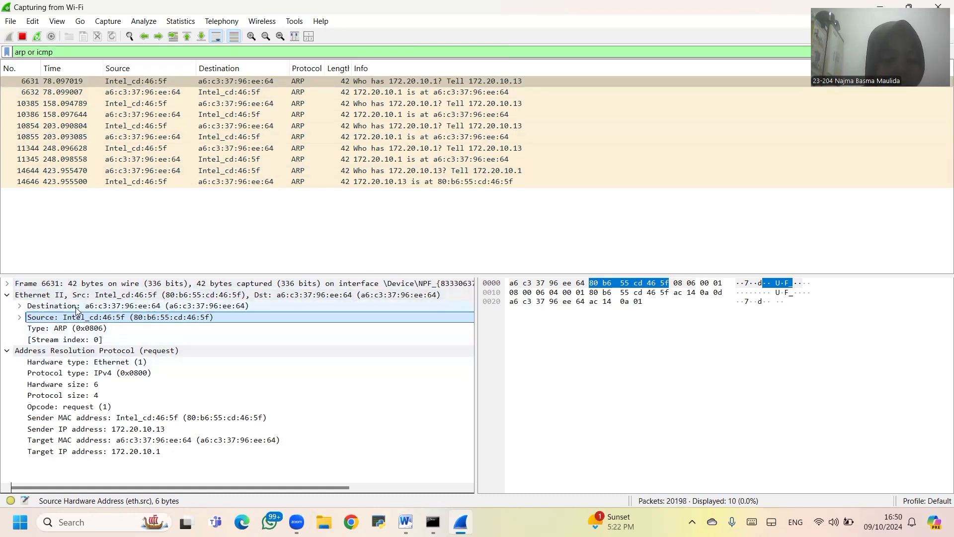
Step: Inspect the Destination address details in the Ethernet II header of frame 6631, leaving them collapsed
left_click(20, 307)
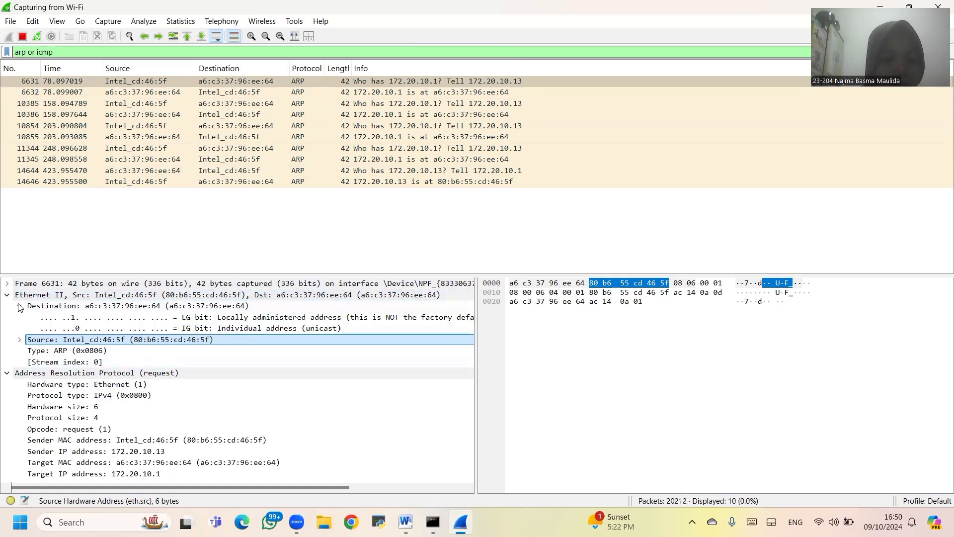
left_click(20, 307)
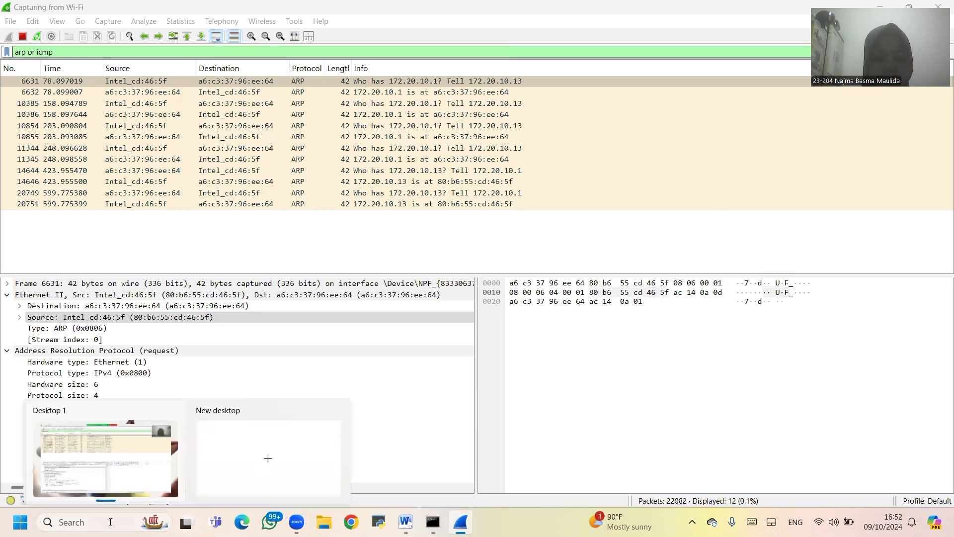
Step: Open a new Command Prompt window and run ipconfig /all
left_click(111, 522)
type("com")
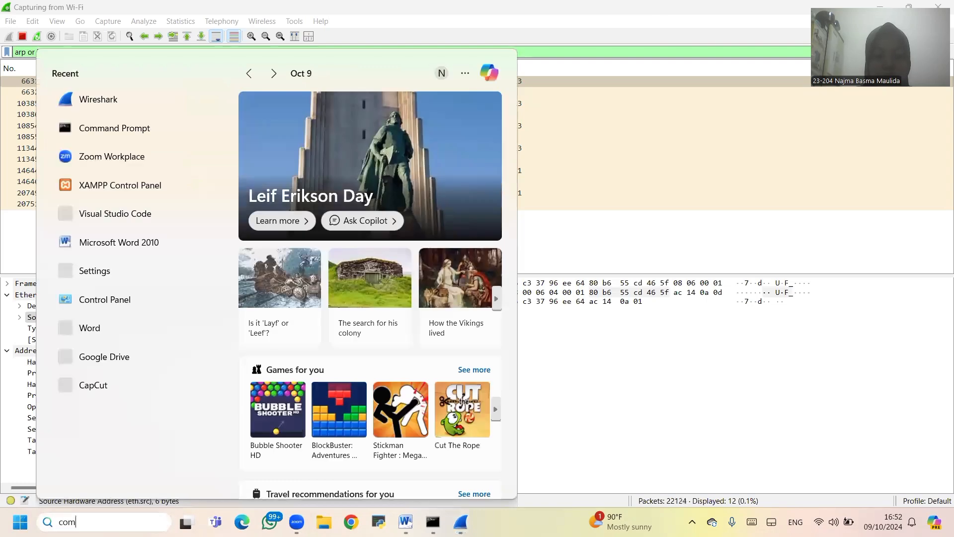
key("Return")
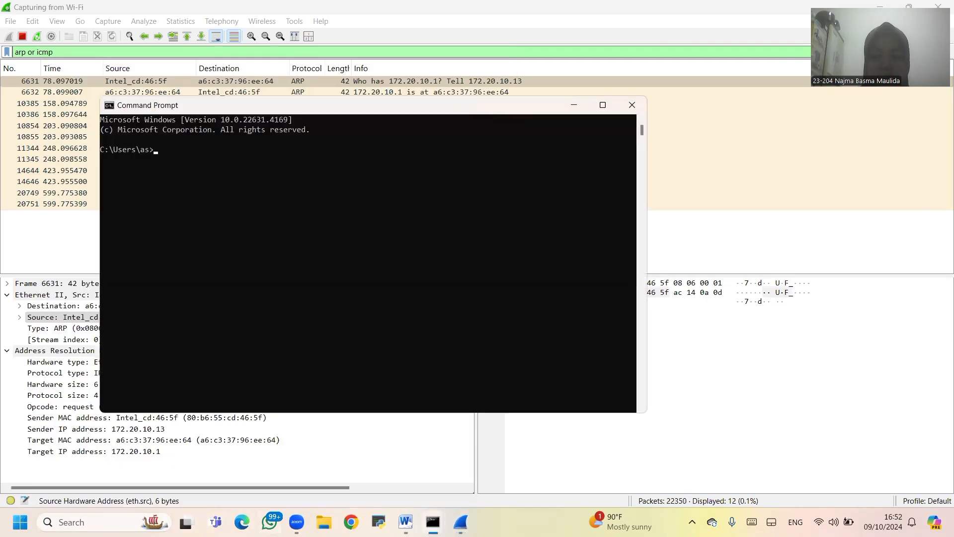
type("ip")
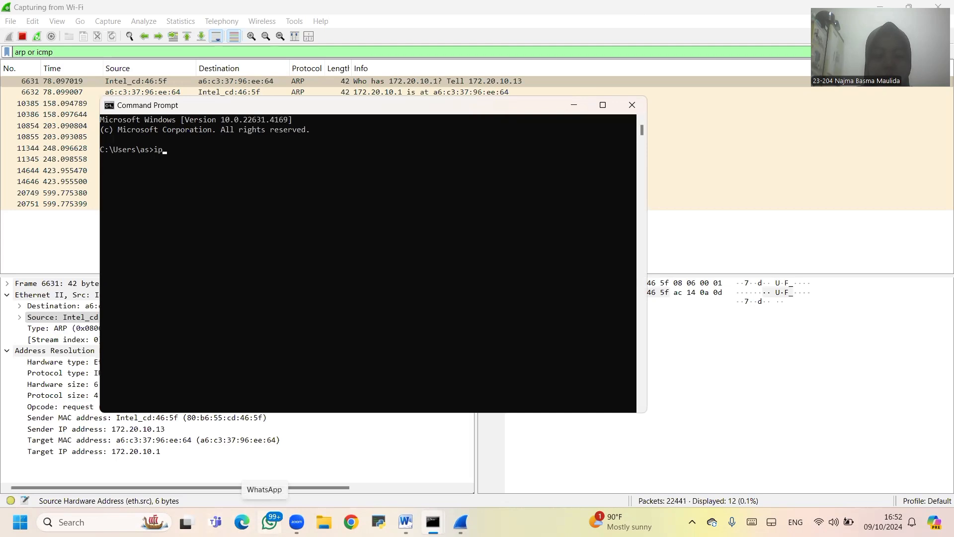
type("config")
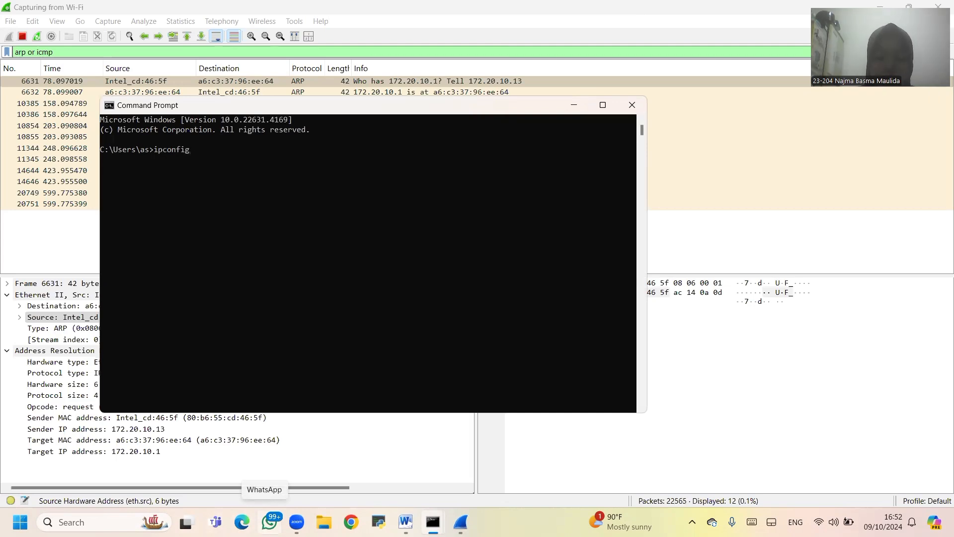
type(" /all")
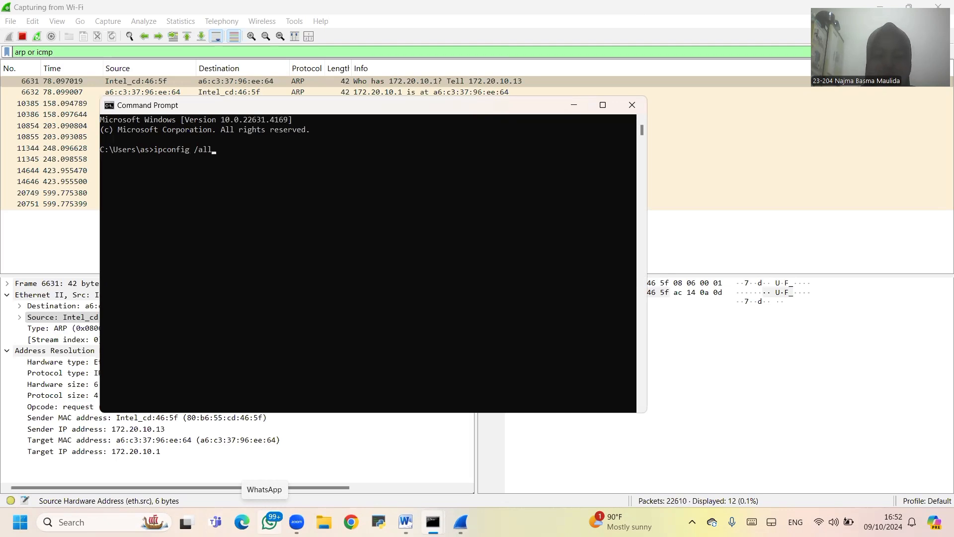
key("Return")
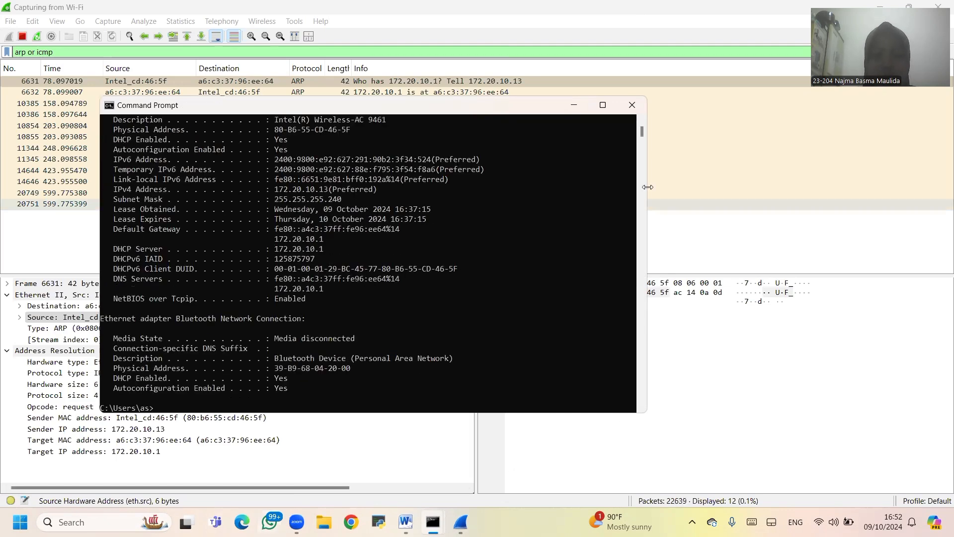
Step: Maximize the Command Prompt window and take a full-screen screenshot of the ipconfig output
left_click(601, 109)
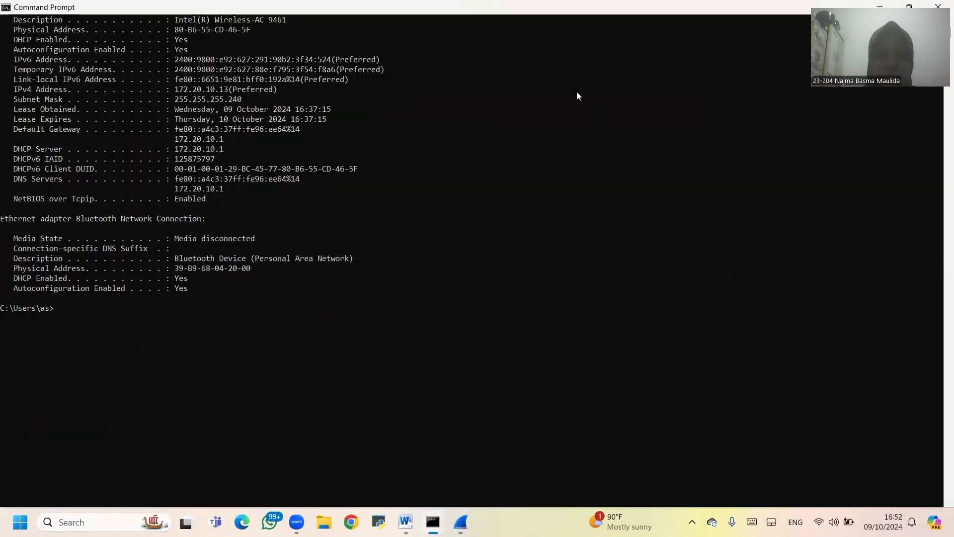
key("super+shift+s")
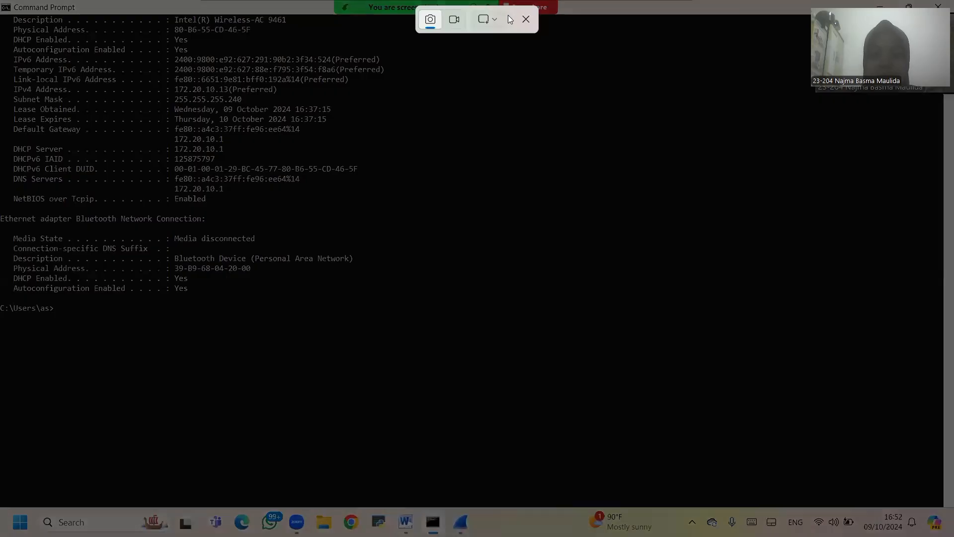
left_click(496, 19)
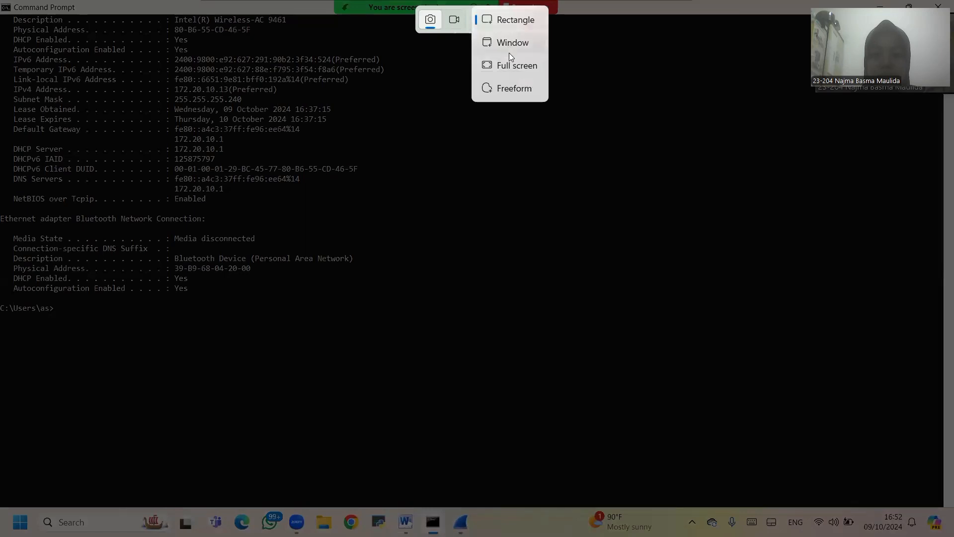
left_click(510, 65)
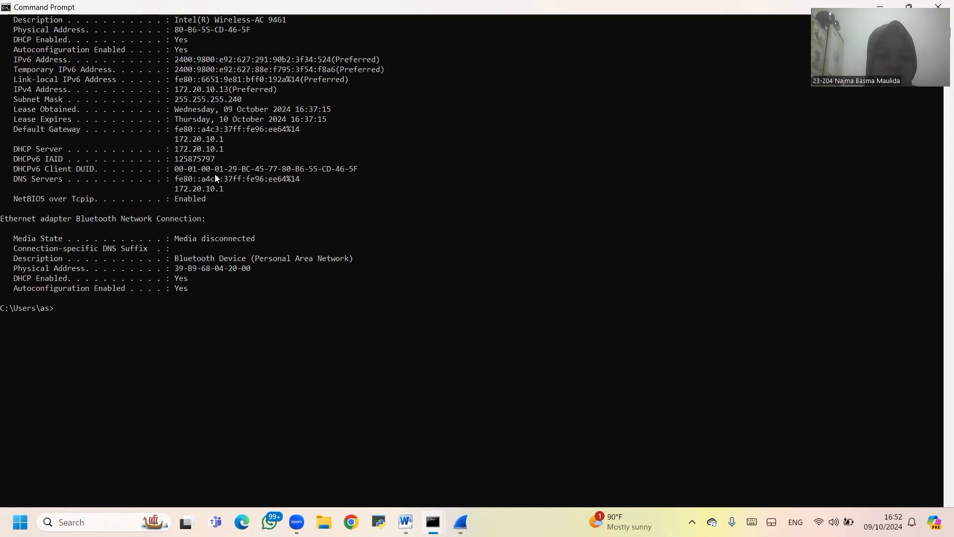
Step: Highlight the Wi-Fi adapter's IPv4 default gateway address and take a full-screen screenshot of it
scroll(215, 175, "up", 5)
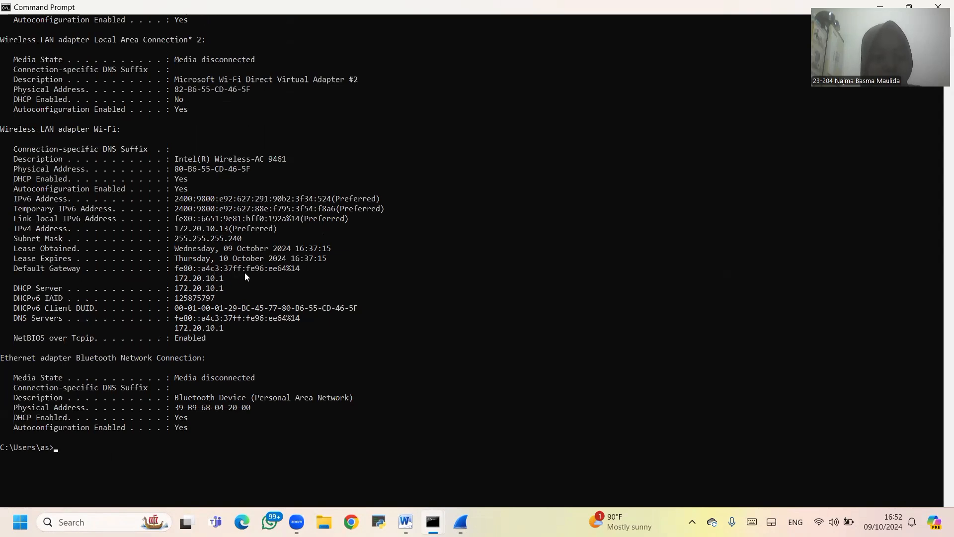
left_click_drag(224, 278, 180, 281)
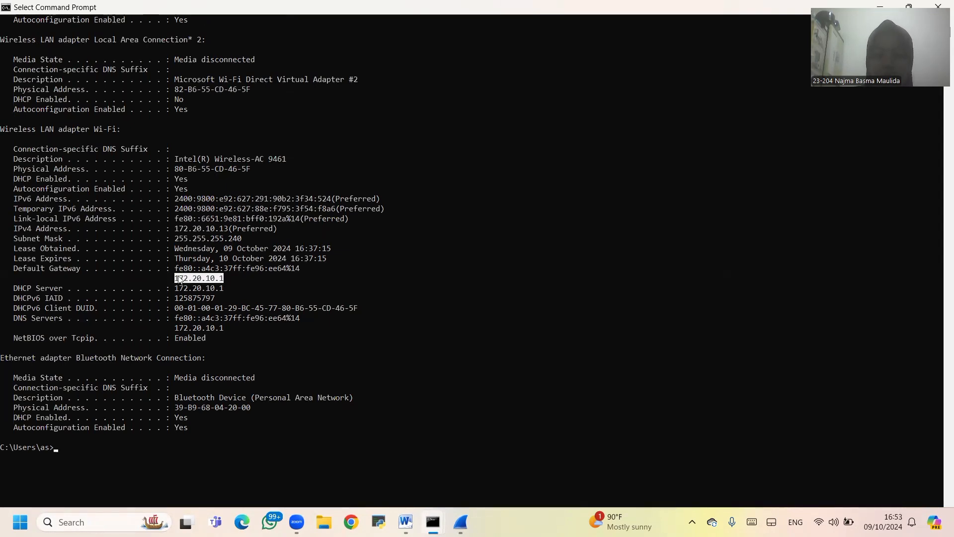
key("super+shift+s")
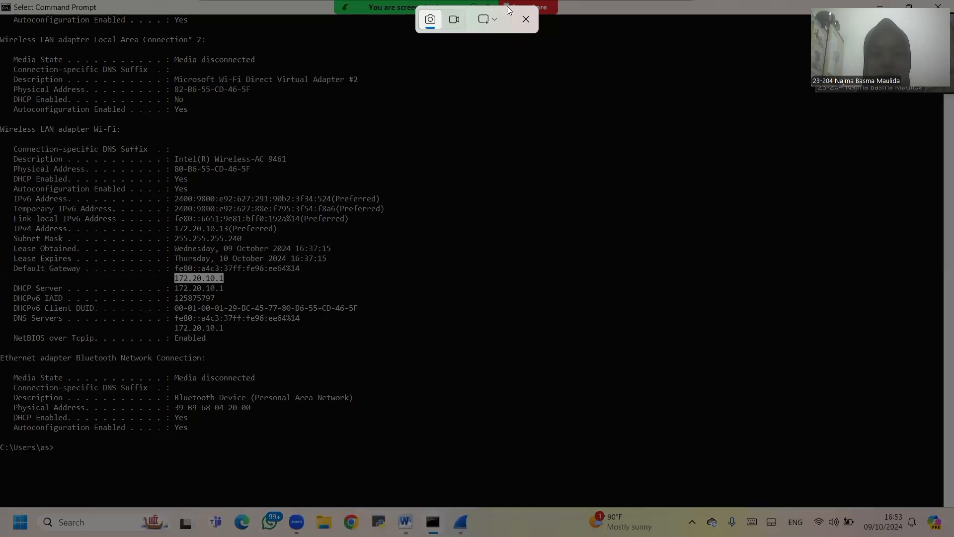
left_click(485, 25)
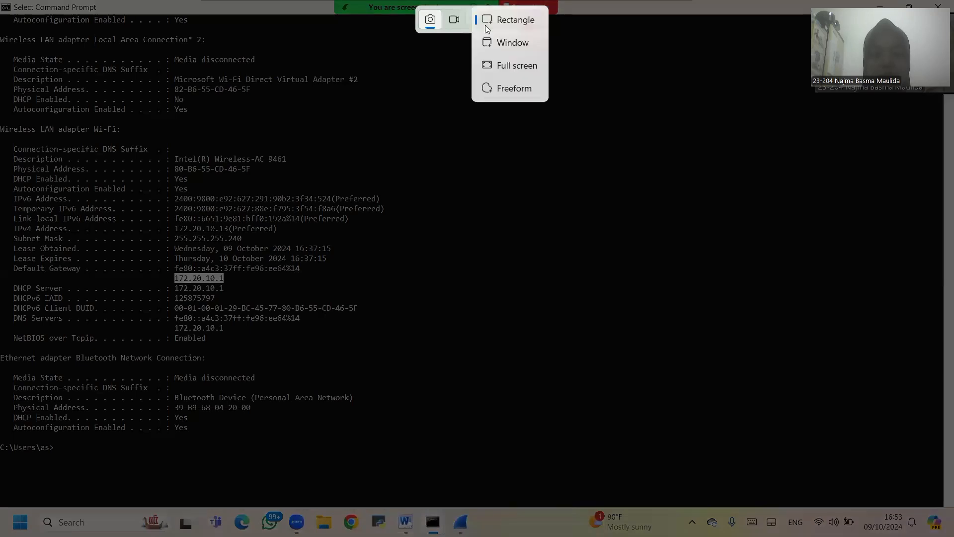
left_click(508, 66)
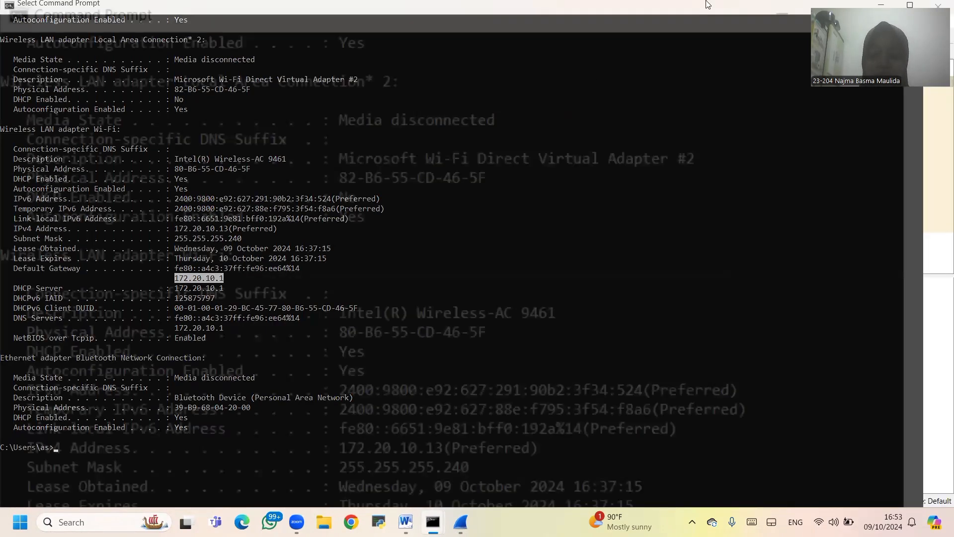
Step: Arrange the Command Prompt beside the Word module document, moving the Wireshark window out of the way
key("super+Left")
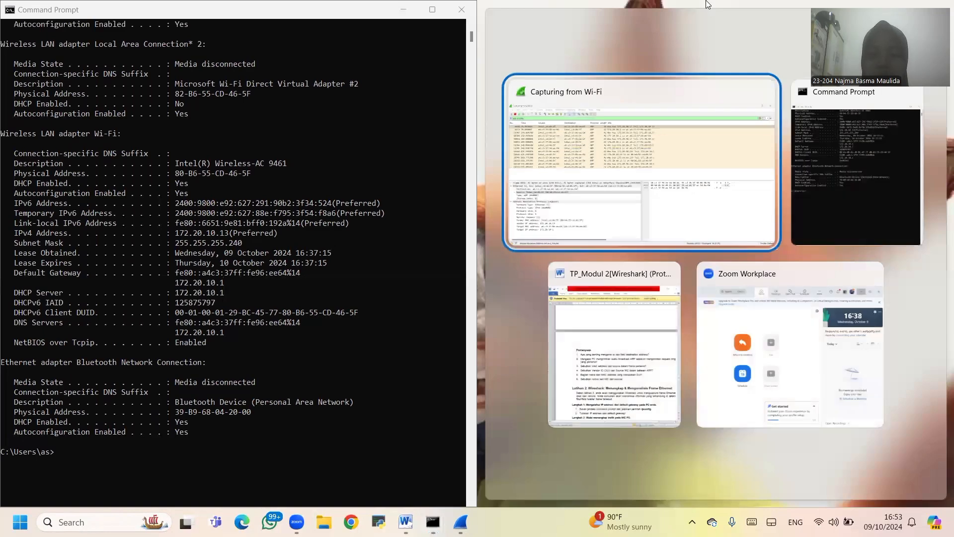
left_click(701, 170)
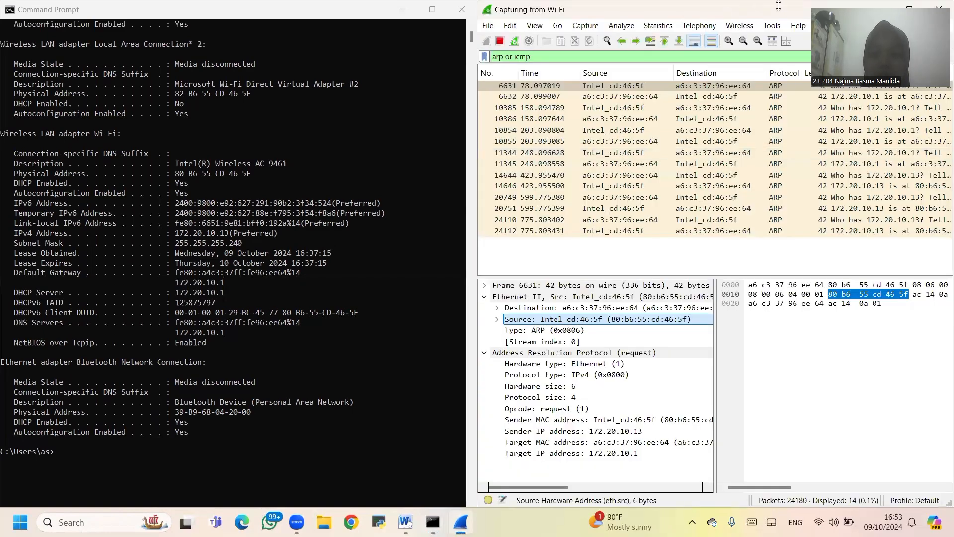
left_click_drag(880, 7, 877, 19)
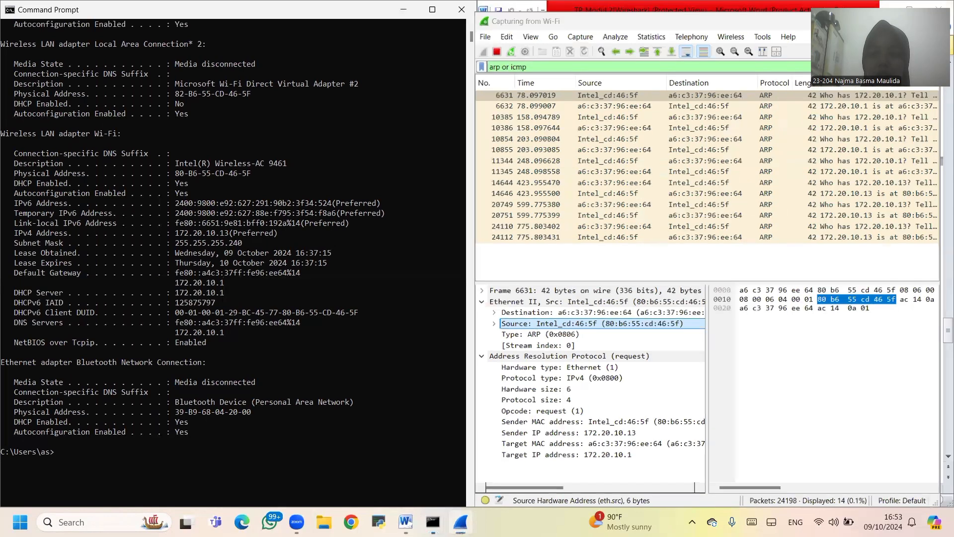
left_click(872, 20)
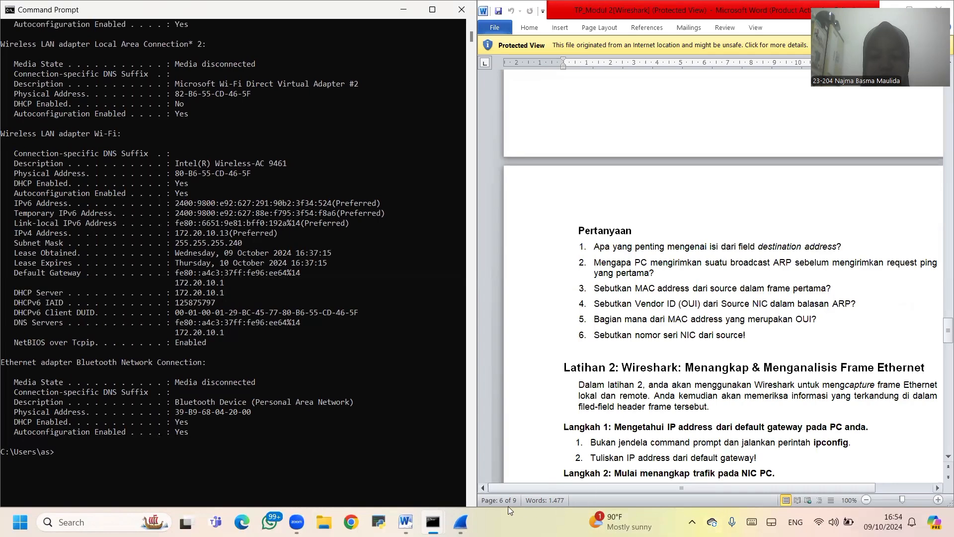
Step: Bring the Wireshark window back, stop the running capture and quit without saving the packets
mouse_move(461, 522)
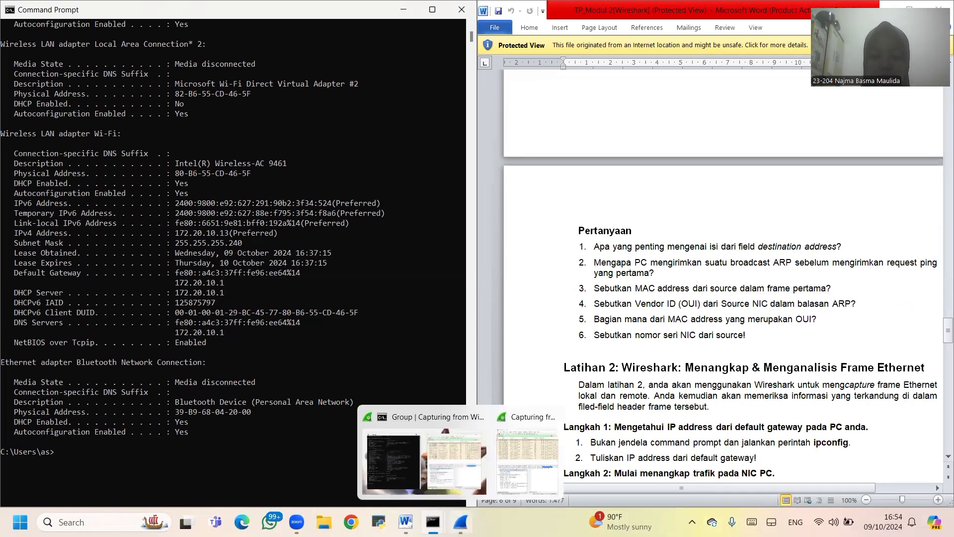
left_click(425, 460)
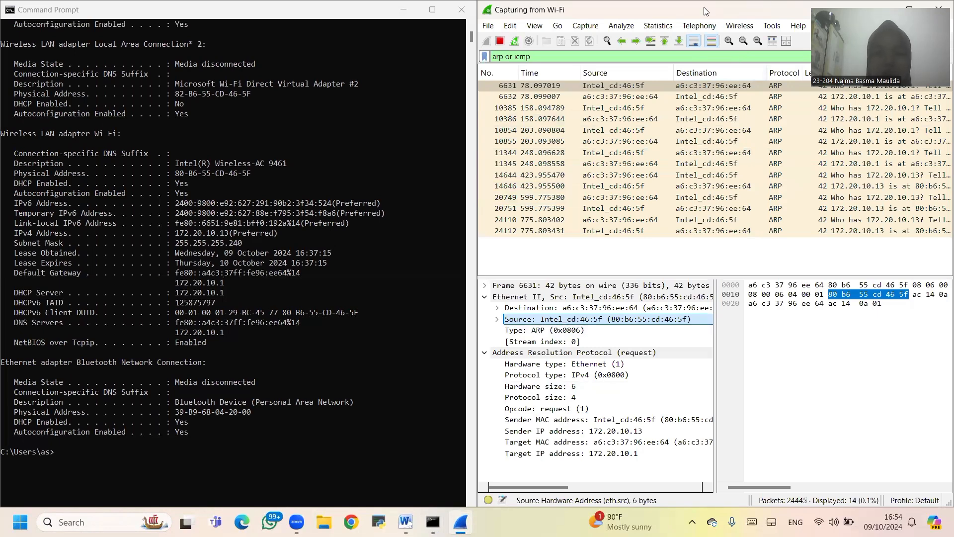
left_click_drag(395, 1, 183, 7)
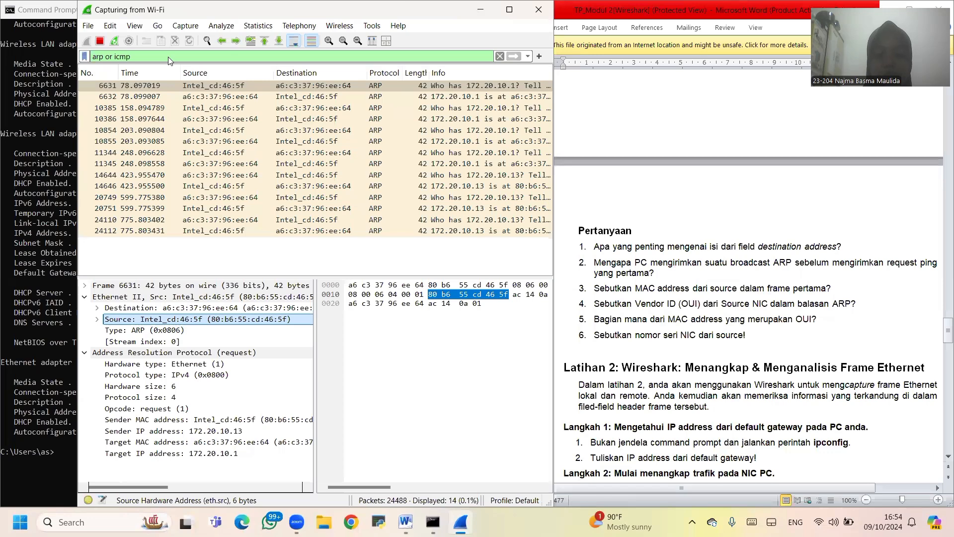
left_click_drag(168, 9, 68, 156)
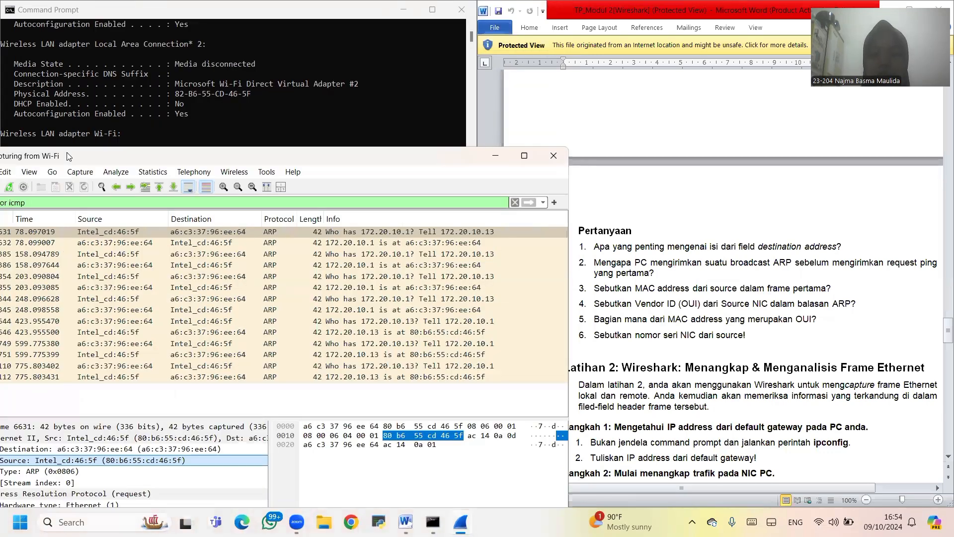
left_click(556, 153)
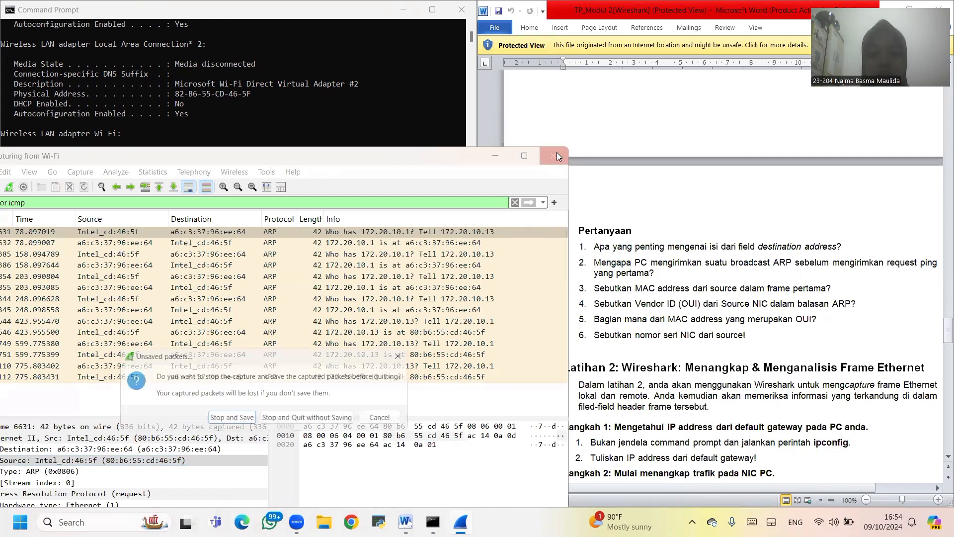
left_click(293, 419)
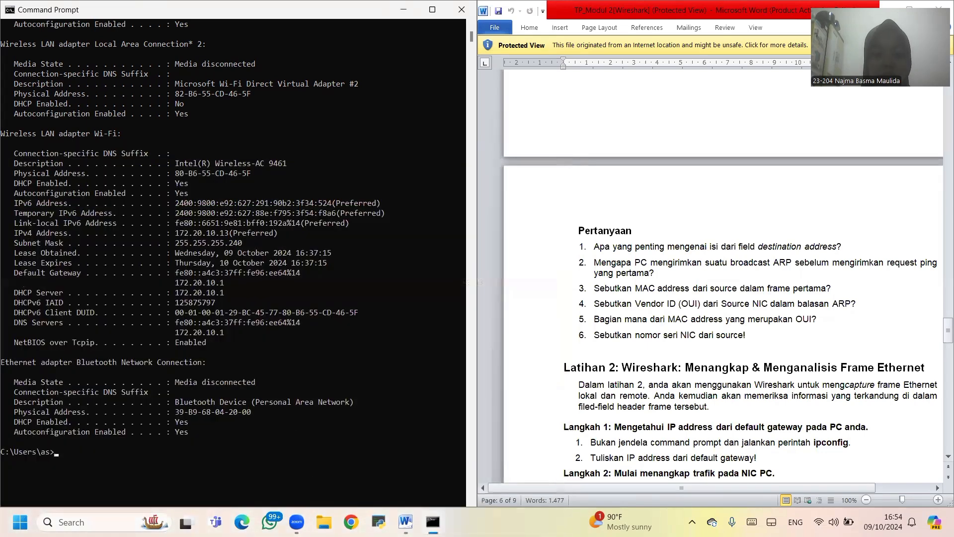
Step: Relaunch Wireshark and start a new live capture on the Wi-Fi interface
left_click(95, 522)
type("wire")
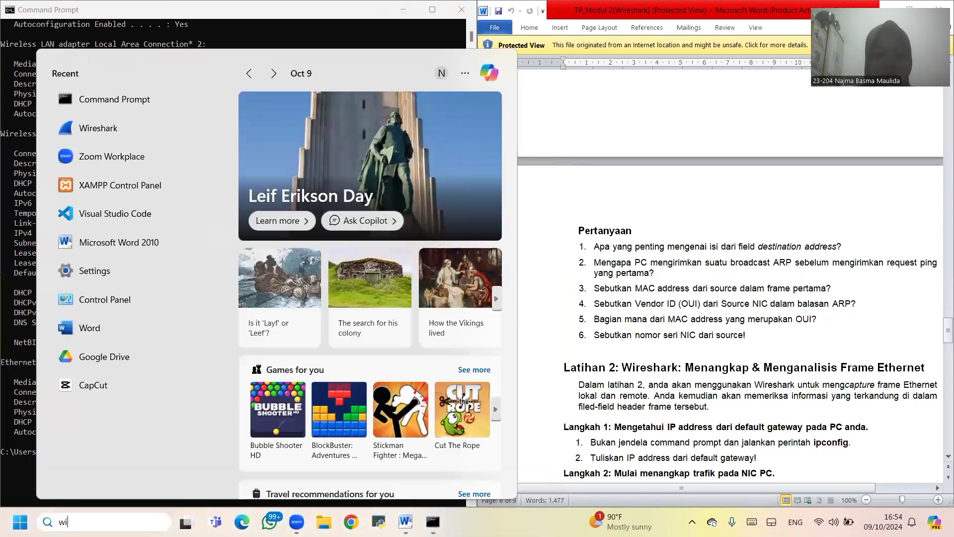
key("Return")
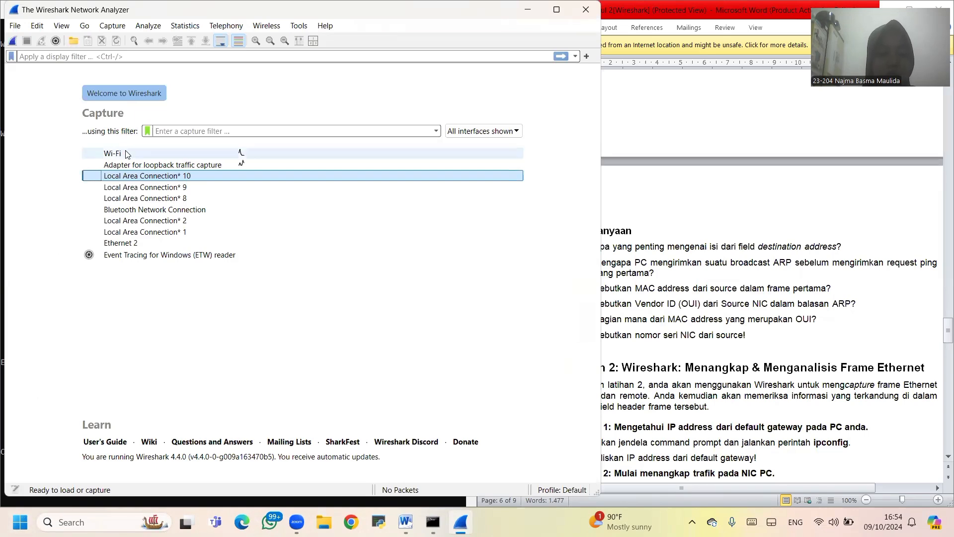
mouse_move(126, 155)
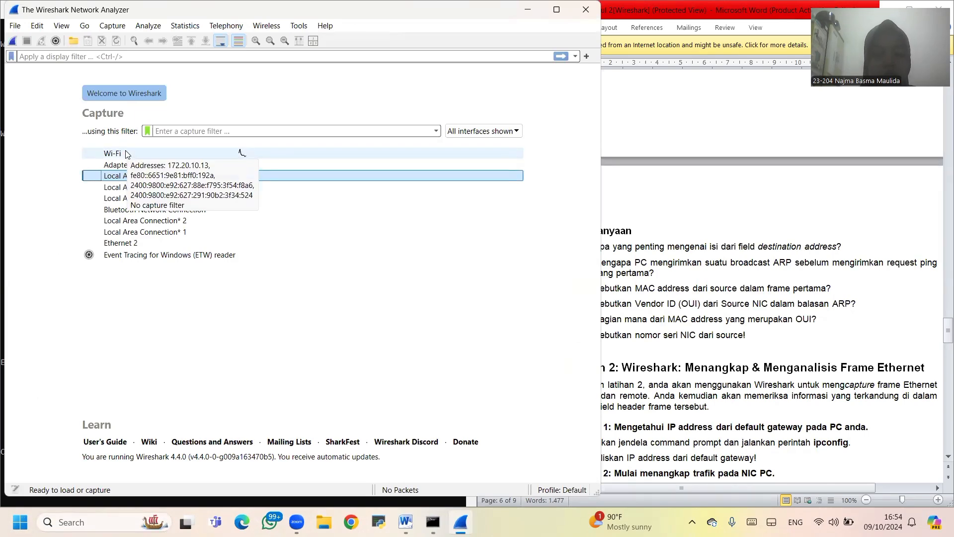
double_click(127, 153)
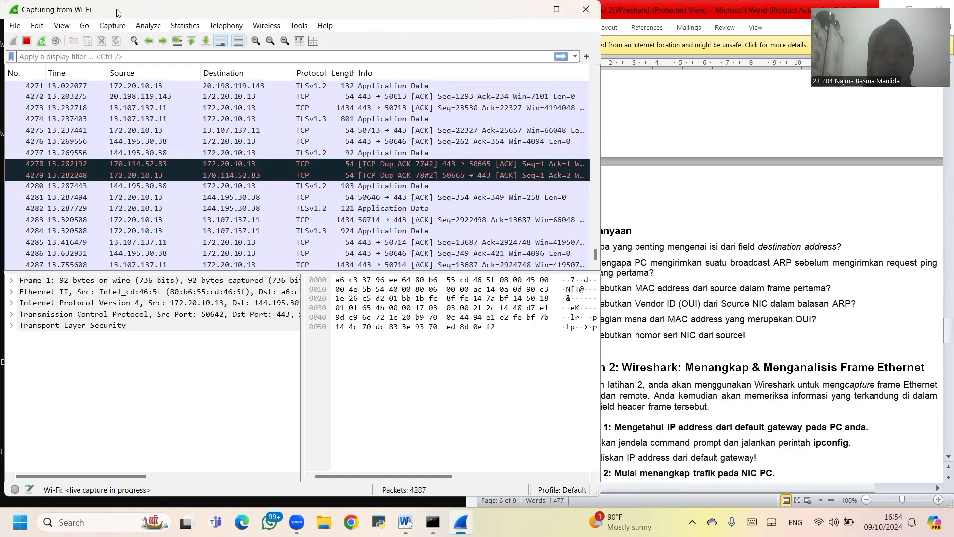
Step: Maximize the Wireshark window with the running Wi-Fi capture and take a full-screen screenshot of it
left_click_drag(117, 11, 98, 144)
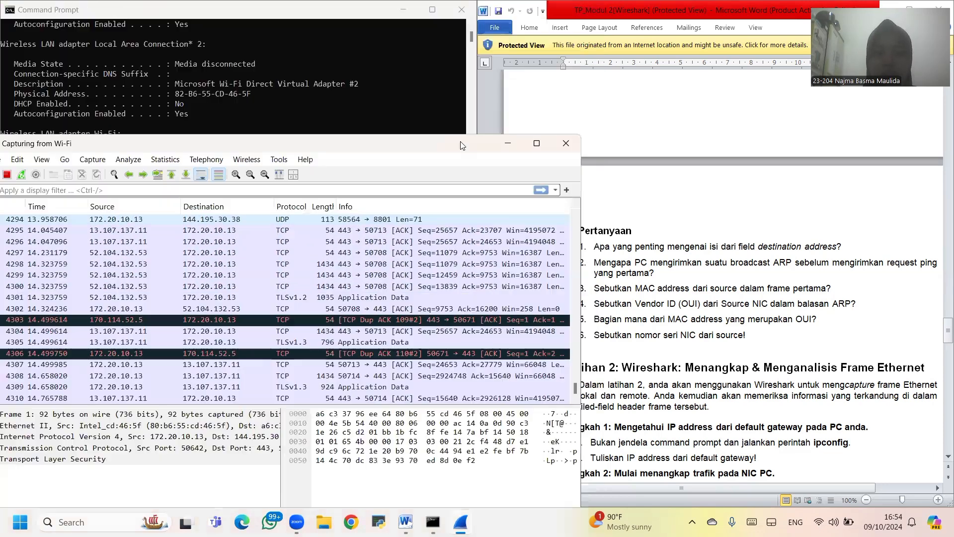
left_click(537, 147)
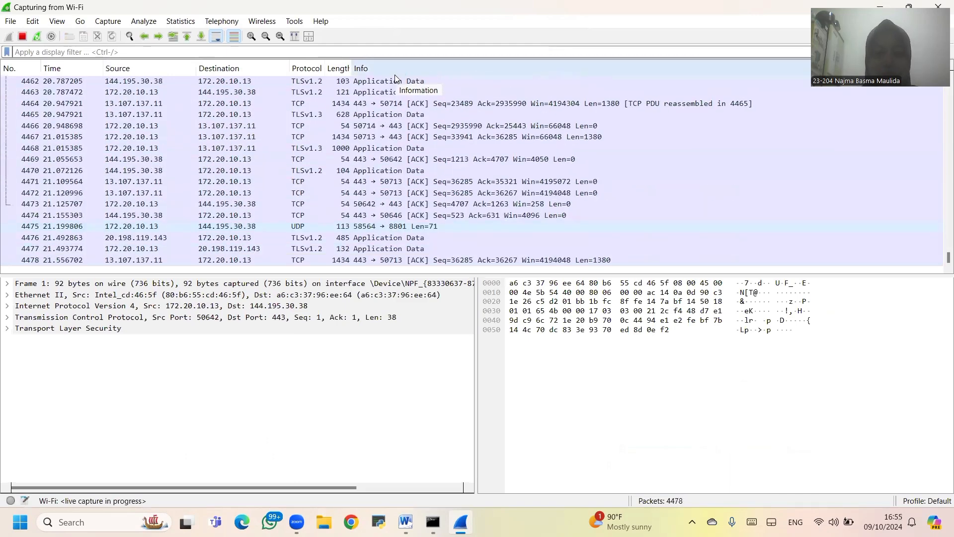
key("super+shift+s")
left_click(490, 20)
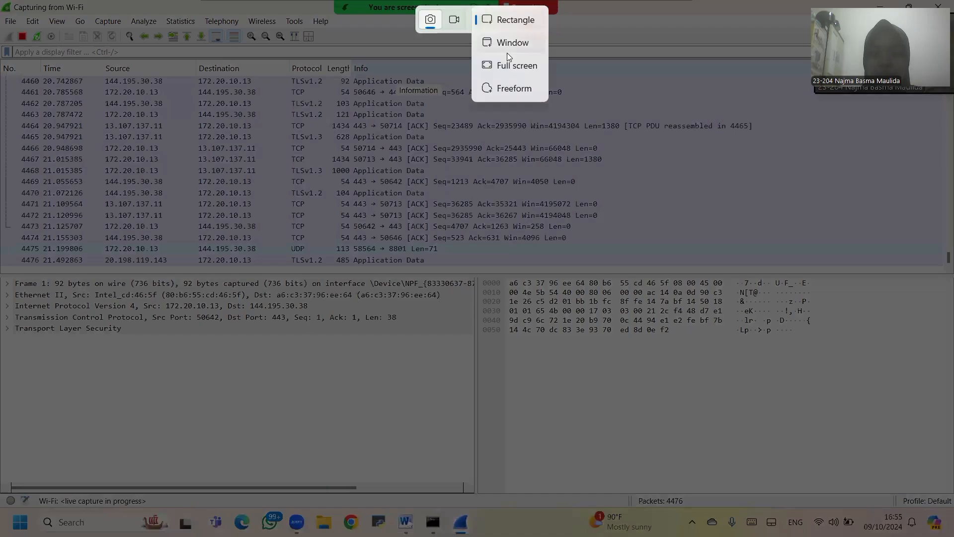
left_click(508, 62)
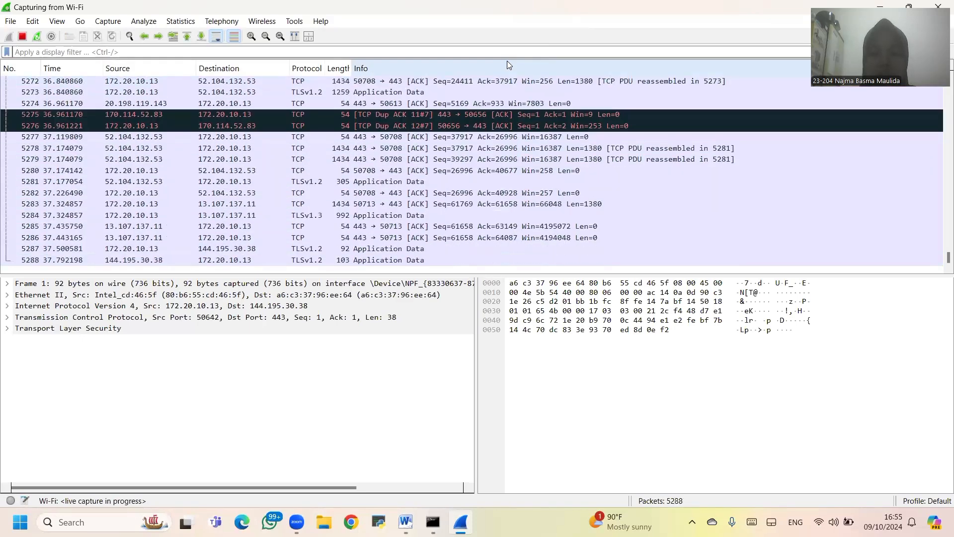
Step: Apply the display filter icmp to the live capture and take a full-screen screenshot of the filtered packet list
left_click(57, 52)
type("icmp")
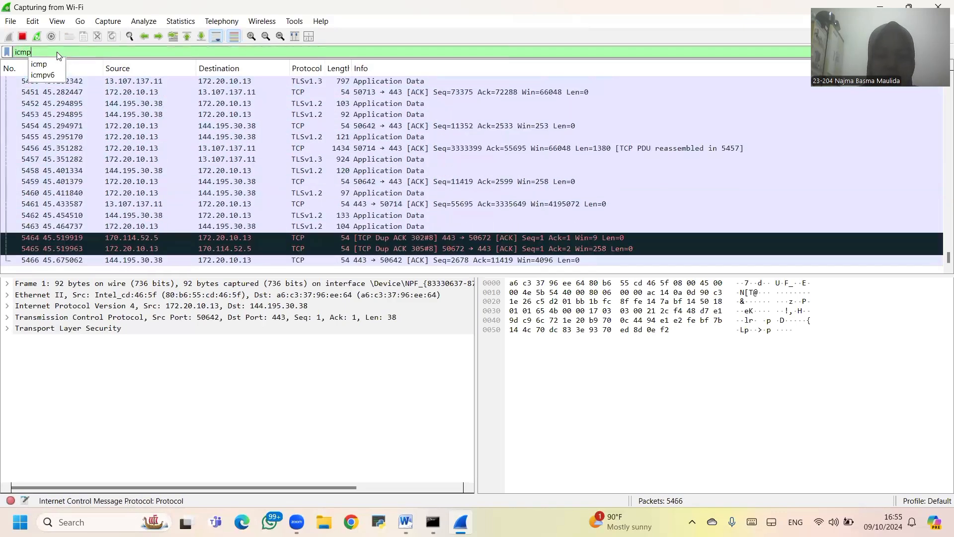
key("Return")
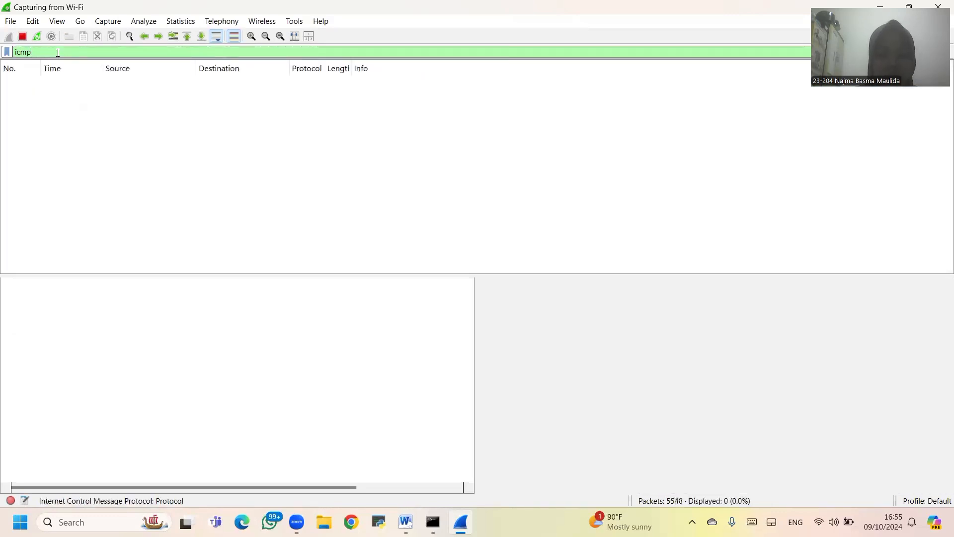
key("Return")
key("super+shift+s")
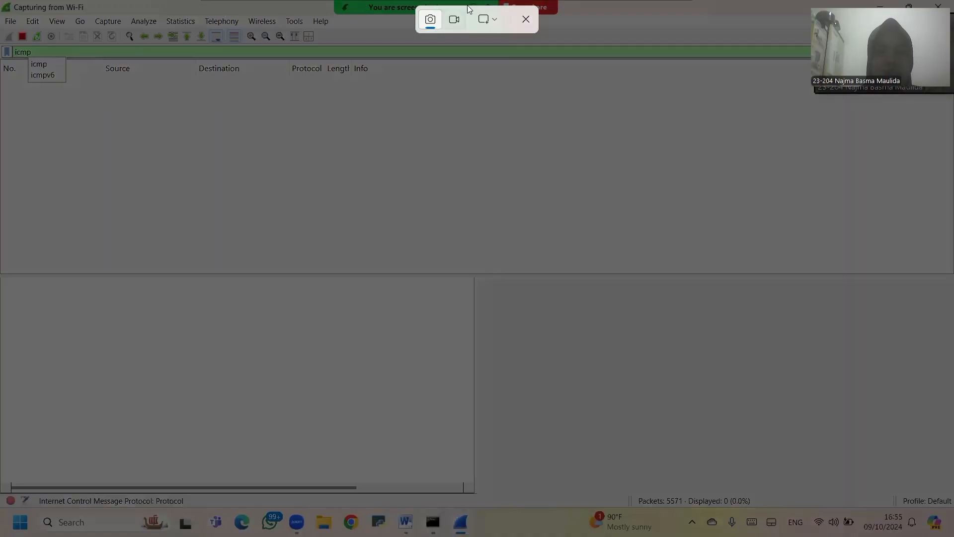
left_click(495, 20)
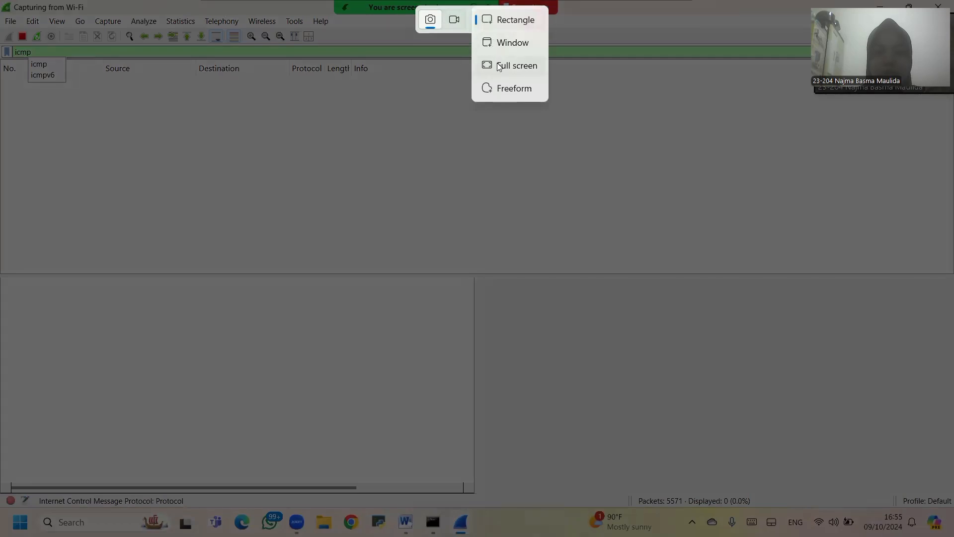
left_click(499, 67)
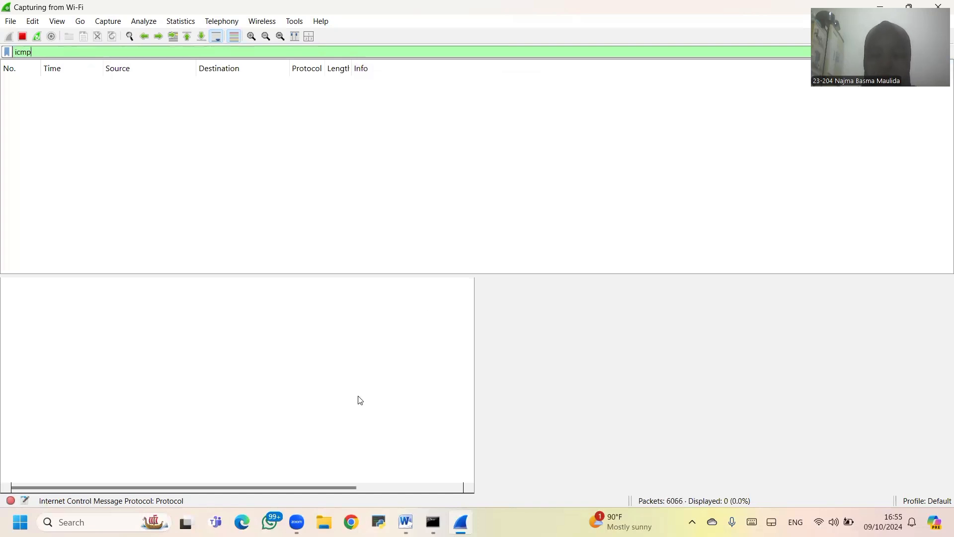
Step: Bring up the Command Prompt window holding the Wi-Fi adapter configuration and close the other Command Prompt window
mouse_move(433, 522)
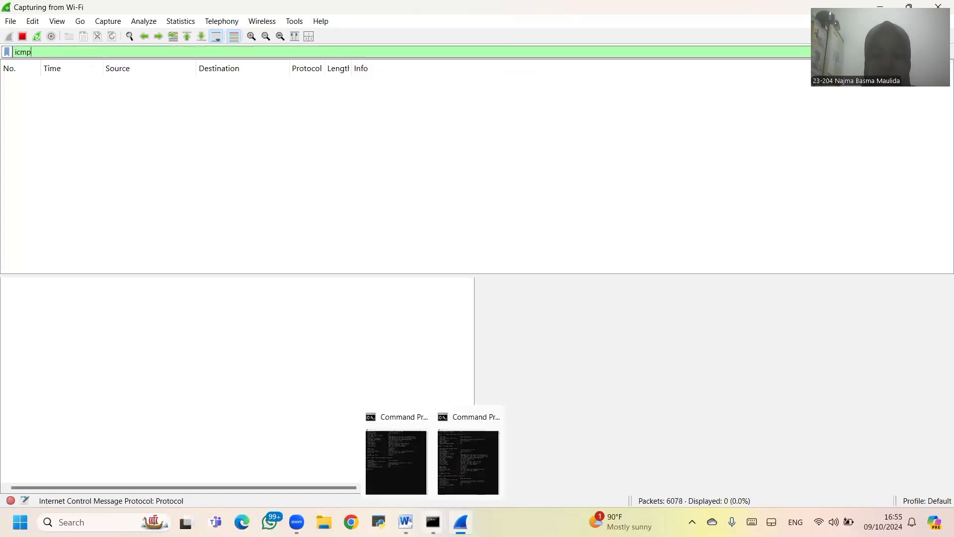
left_click(482, 463)
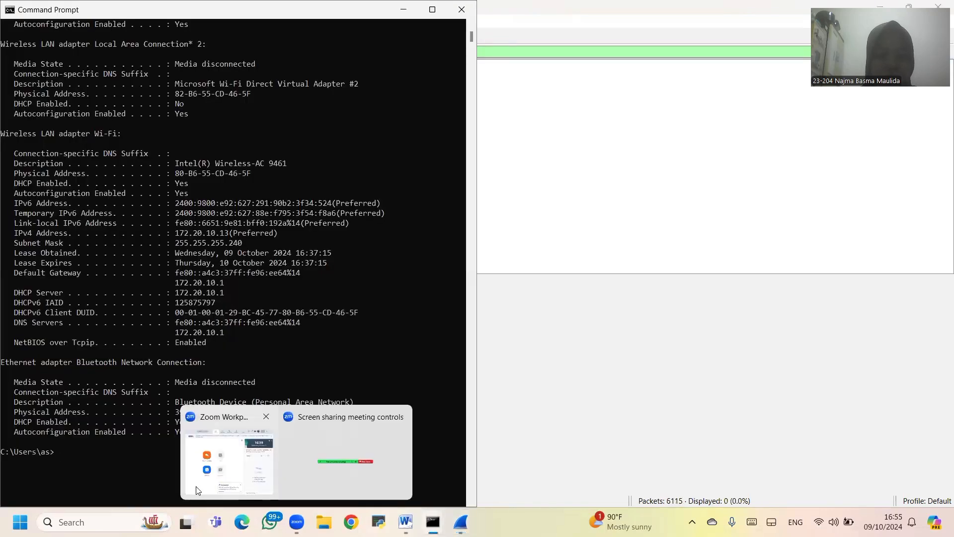
mouse_move(426, 519)
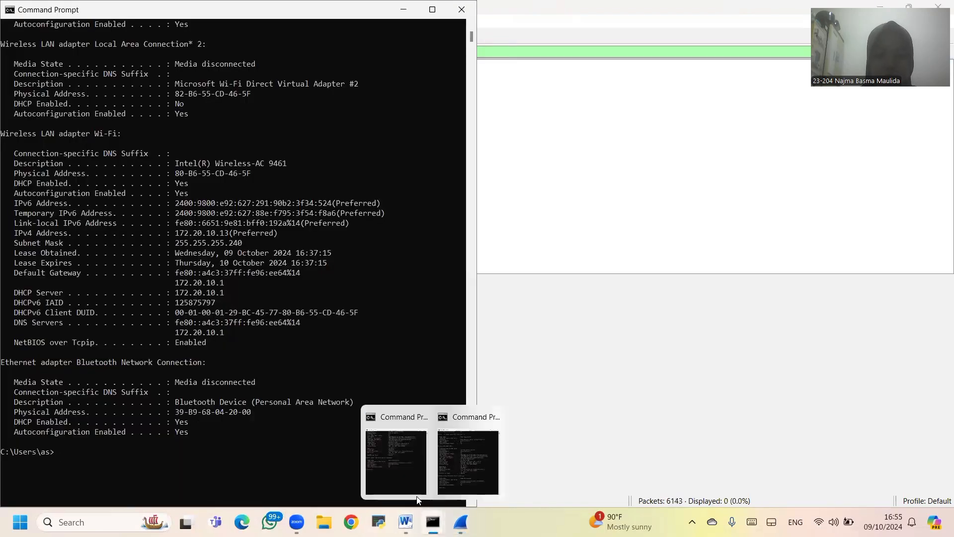
left_click(420, 417)
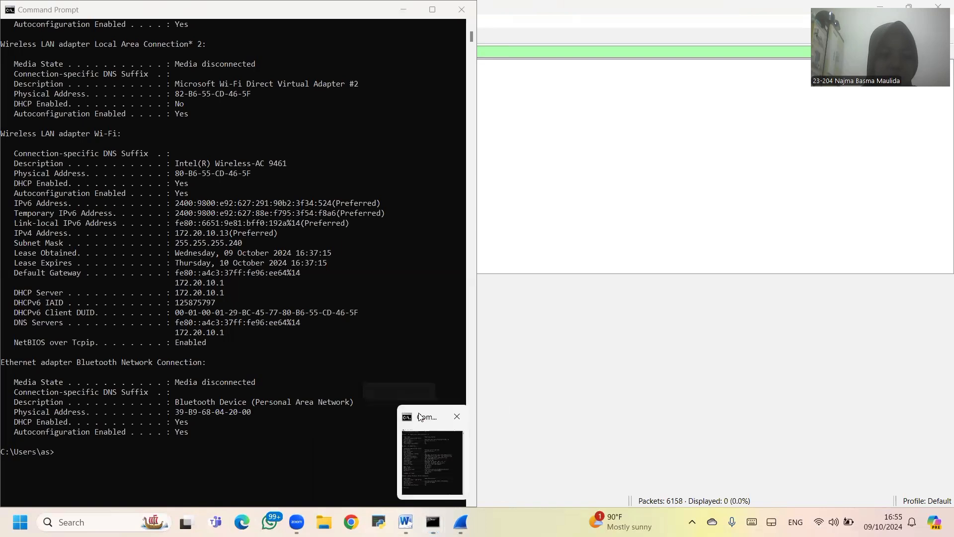
Step: Ping the default gateway at 172.20.10.1 from the Command Prompt
left_click(146, 442)
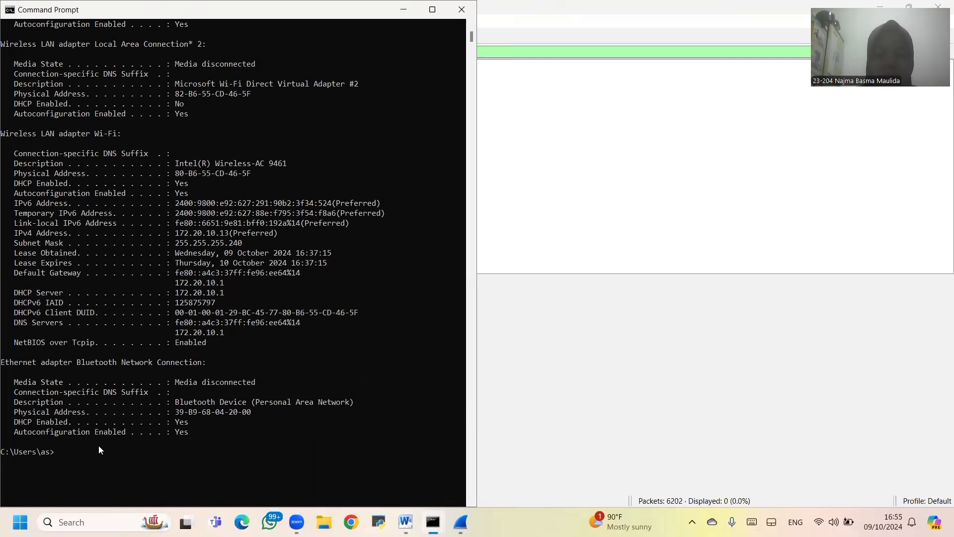
type("pin")
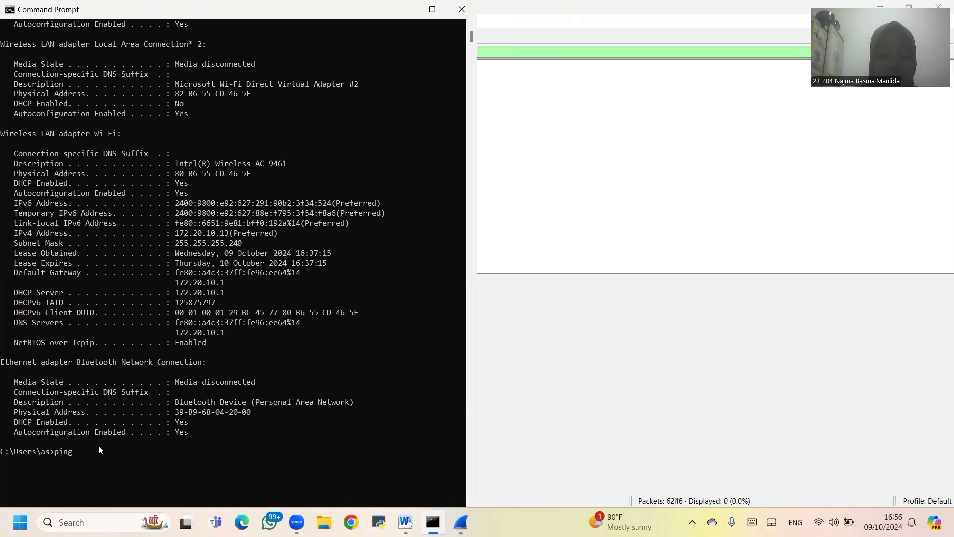
type("g")
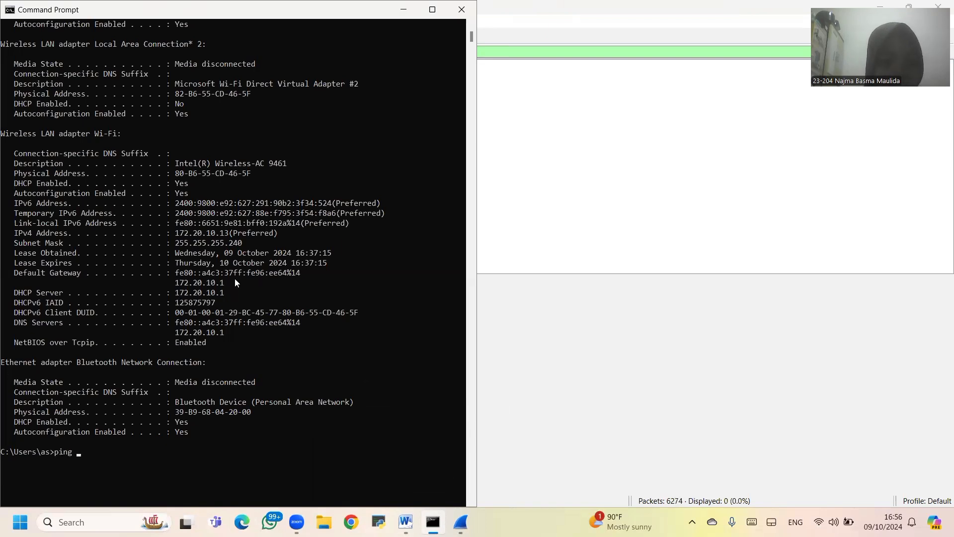
left_click_drag(231, 282, 179, 280)
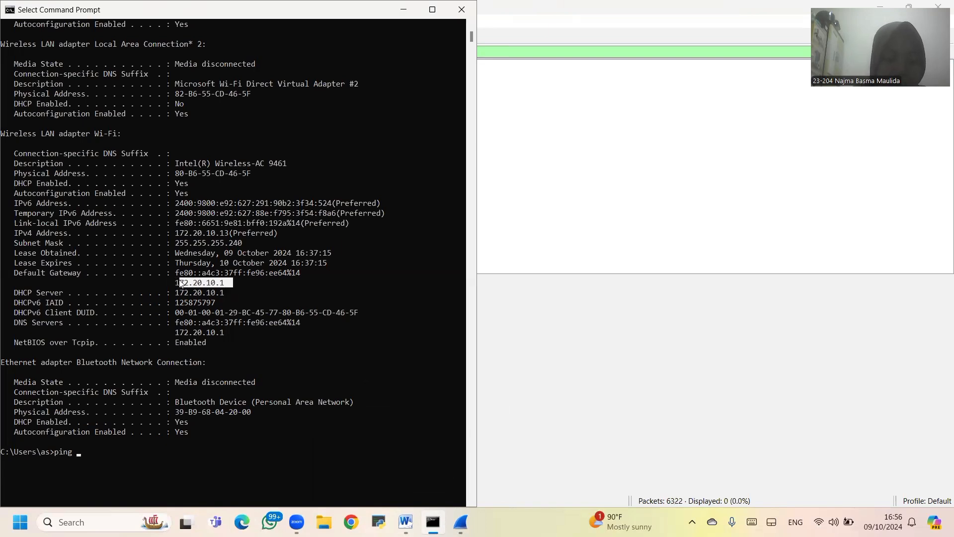
key("ctrl+c")
left_click(82, 451)
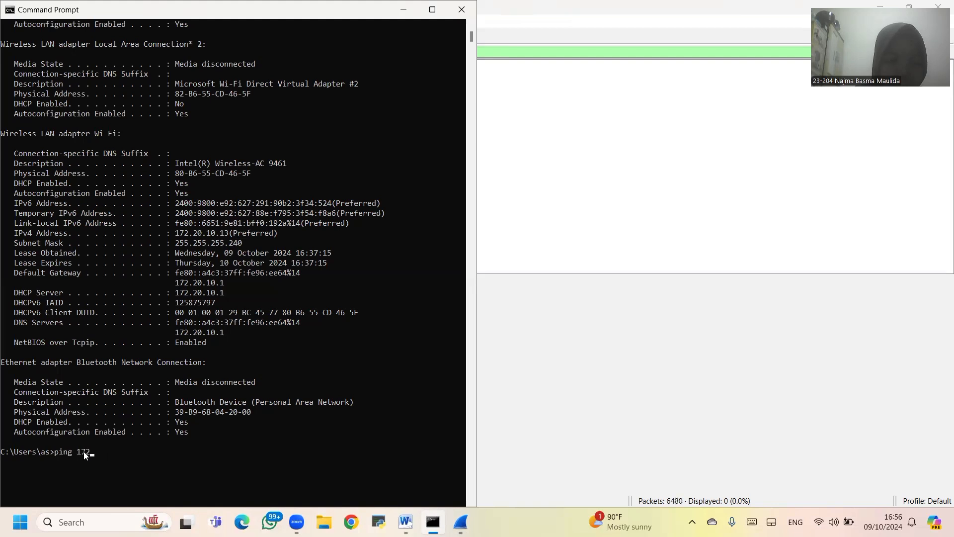
type("2")
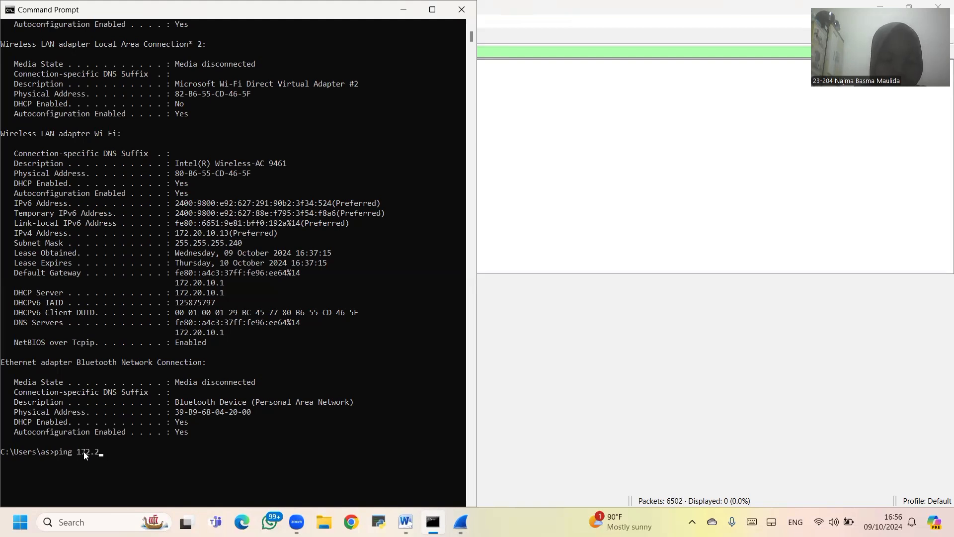
type("0.10.1")
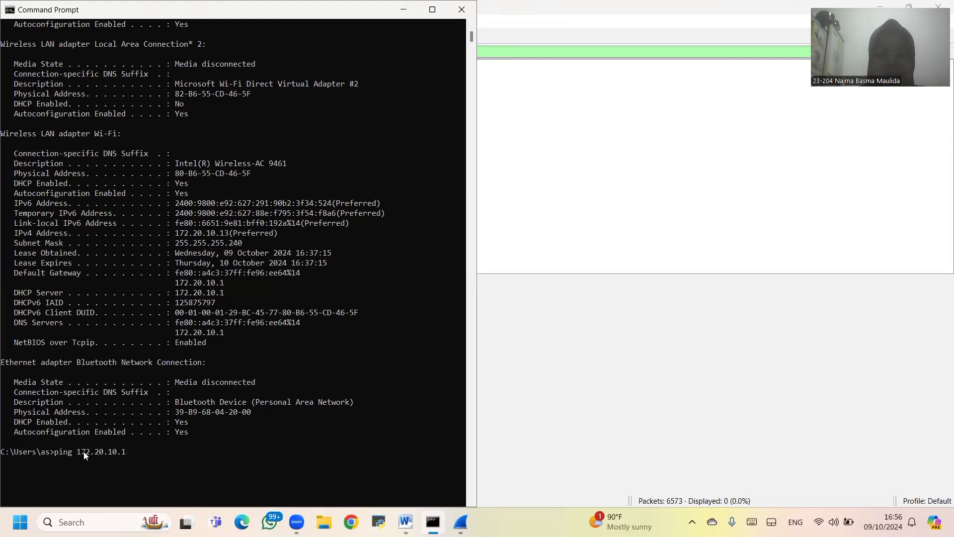
key("Return")
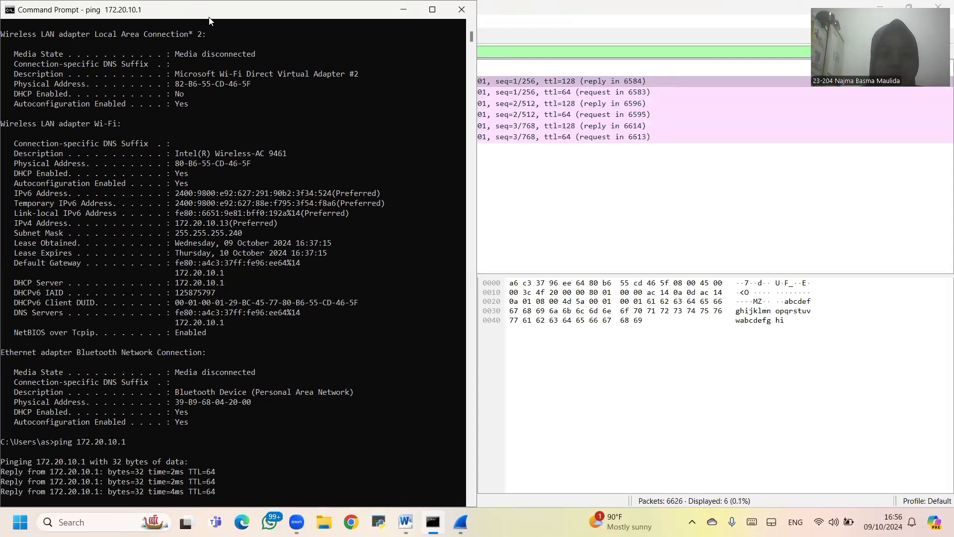
Step: Take a rectangular screenshot of the ping output in the maximized Command Prompt, and dock that window beside the Word module document
left_click_drag(209, 19, 377, 90)
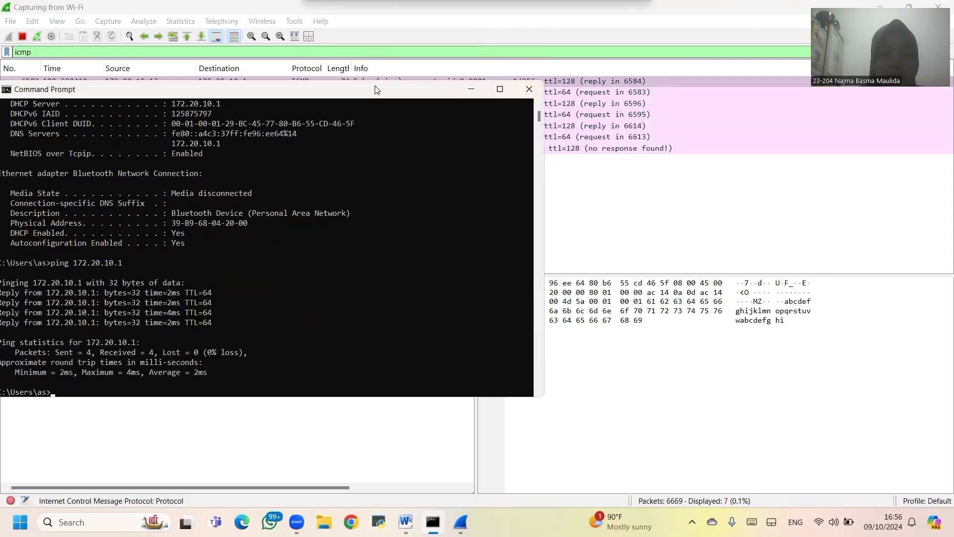
left_click(501, 89)
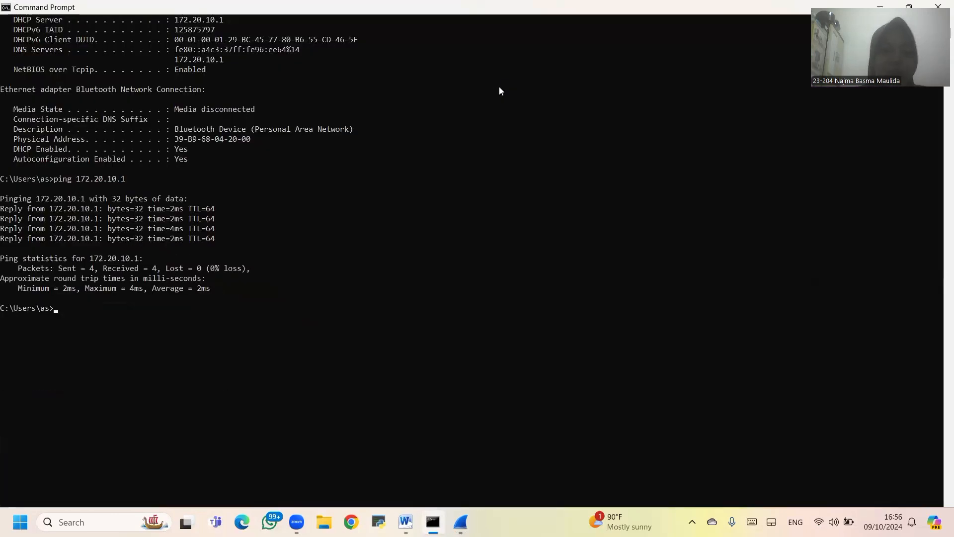
key("super+shift+s")
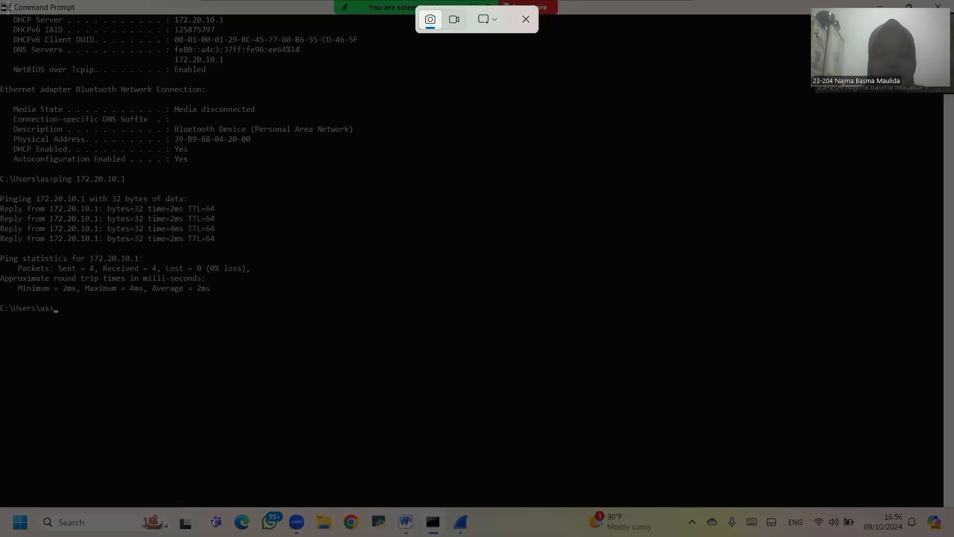
left_click_drag(6, 7, 377, 322)
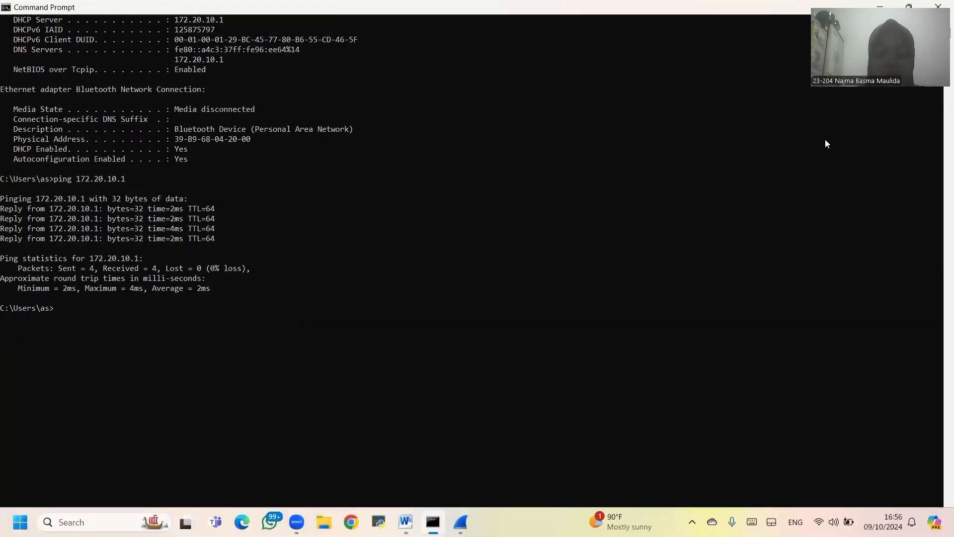
key("super+Left")
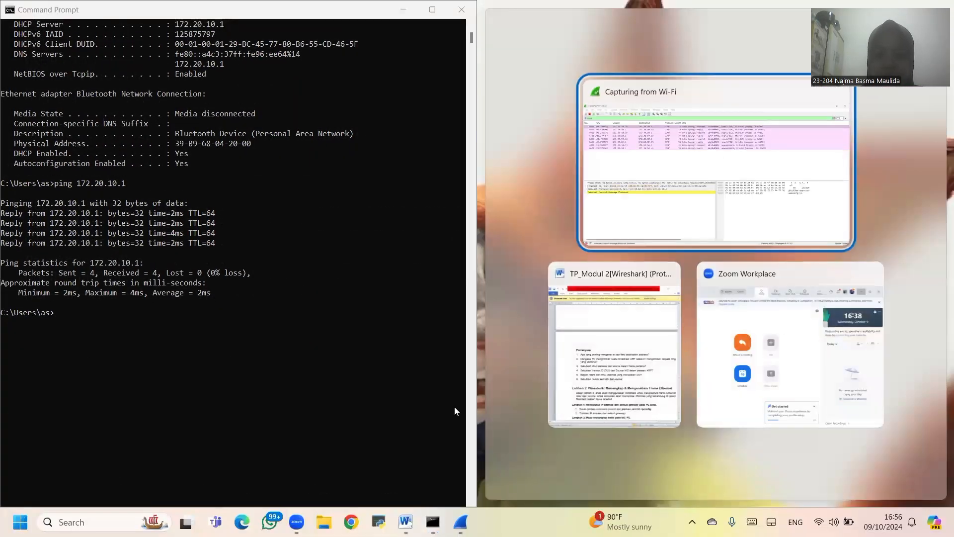
left_click(602, 378)
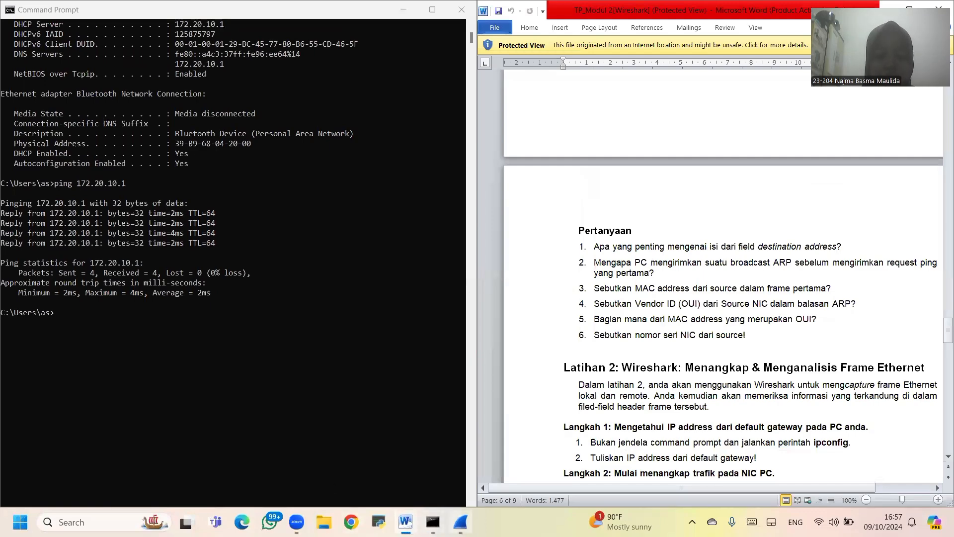
Step: Stop the Wireshark capture and take a full-screen screenshot of the ICMP-filtered packets
left_click(461, 522)
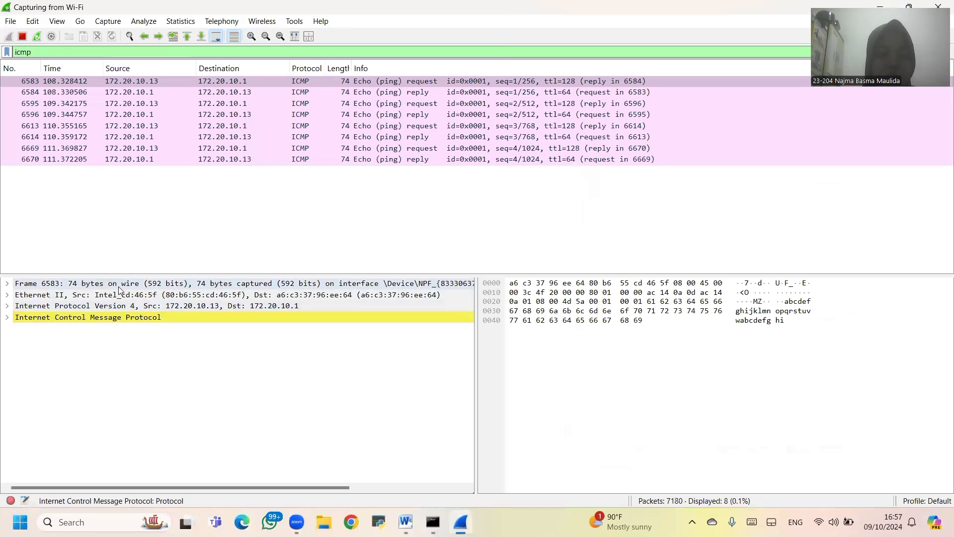
left_click(22, 37)
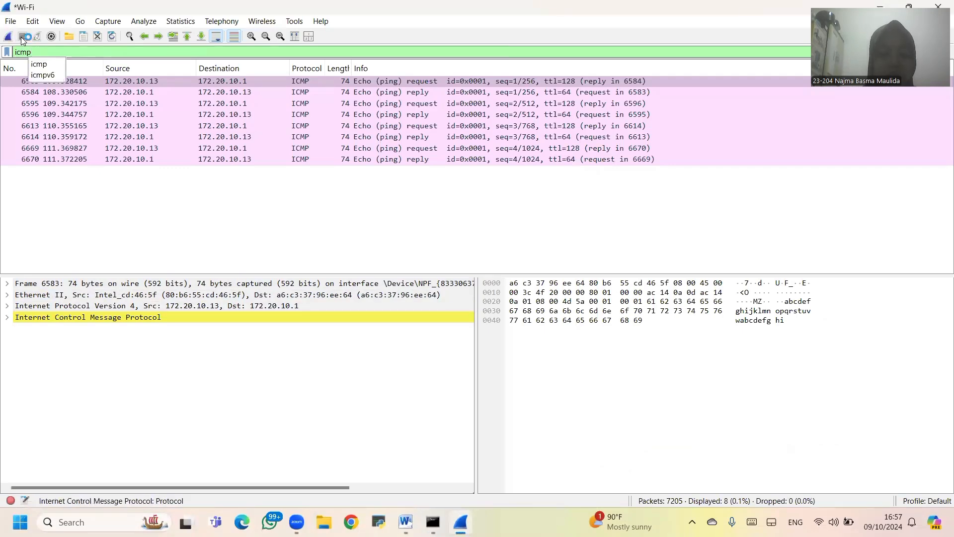
key("super+shift+s")
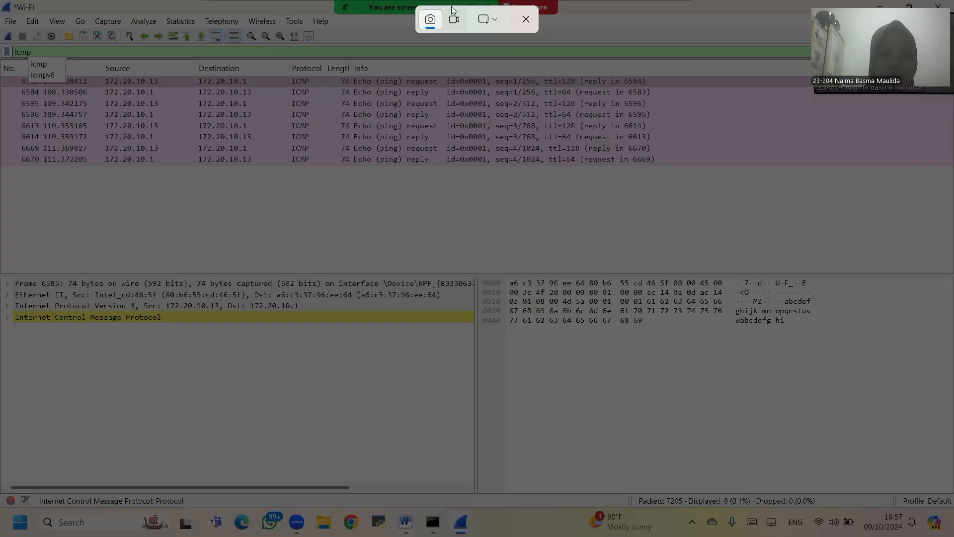
left_click(485, 19)
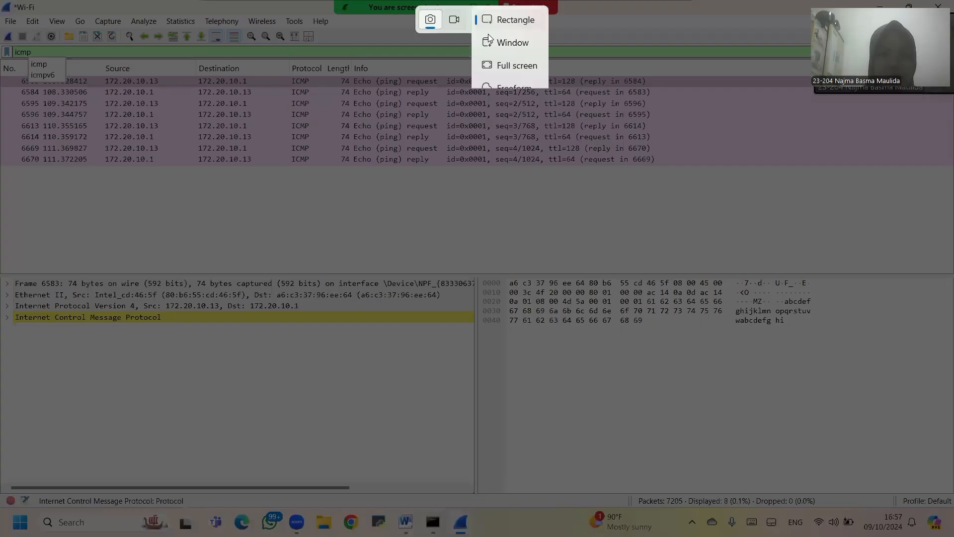
left_click(501, 58)
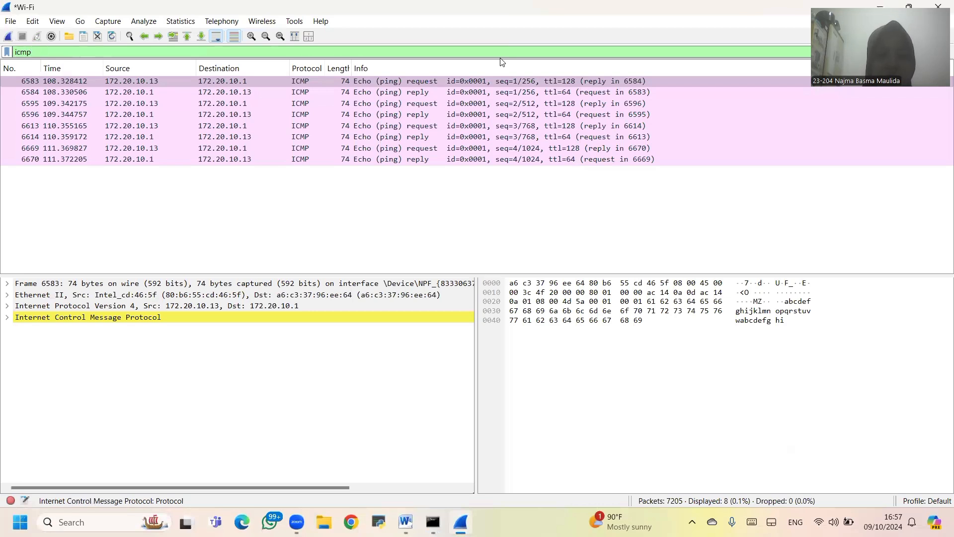
Step: Examine the first Echo (ping) request frame by expanding its Ethernet II header and selecting the Destination address field
left_click(426, 84)
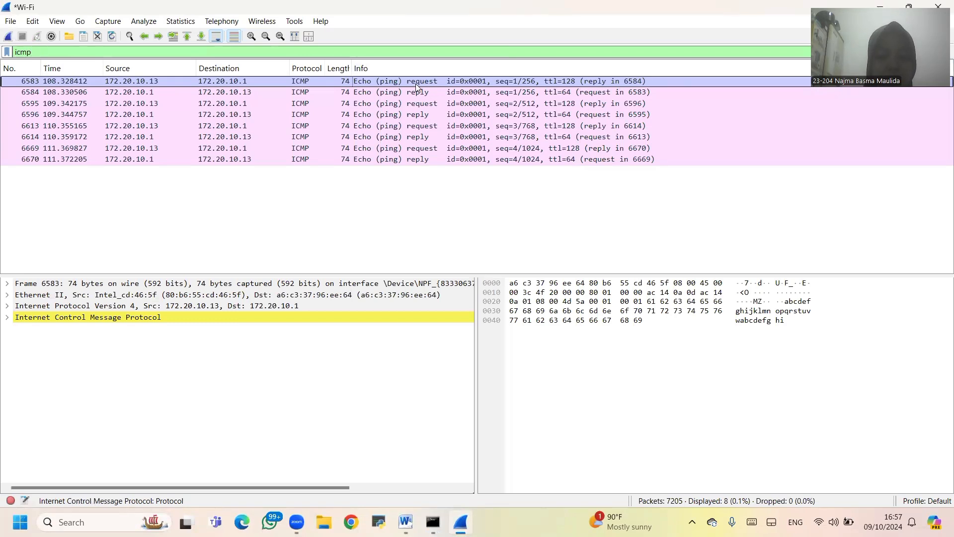
left_click(7, 295)
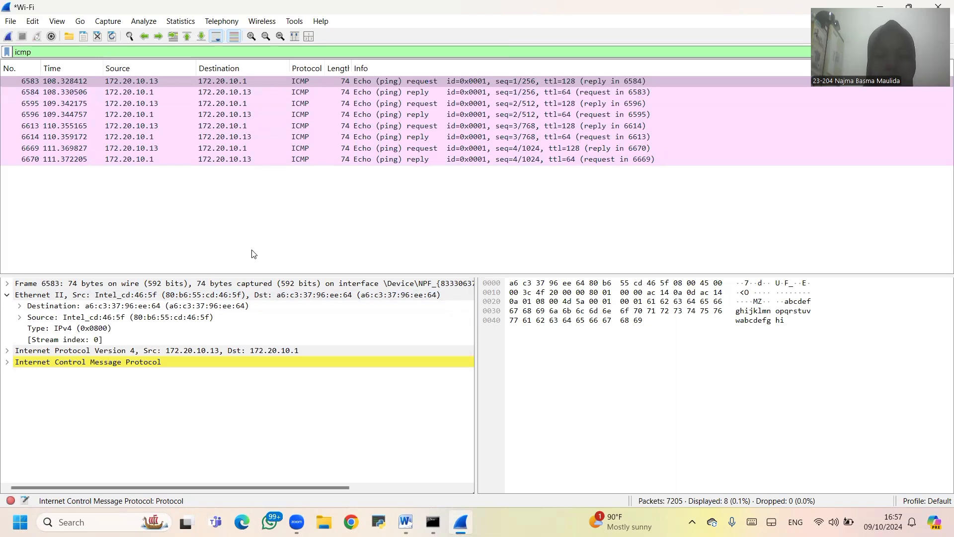
left_click(66, 306)
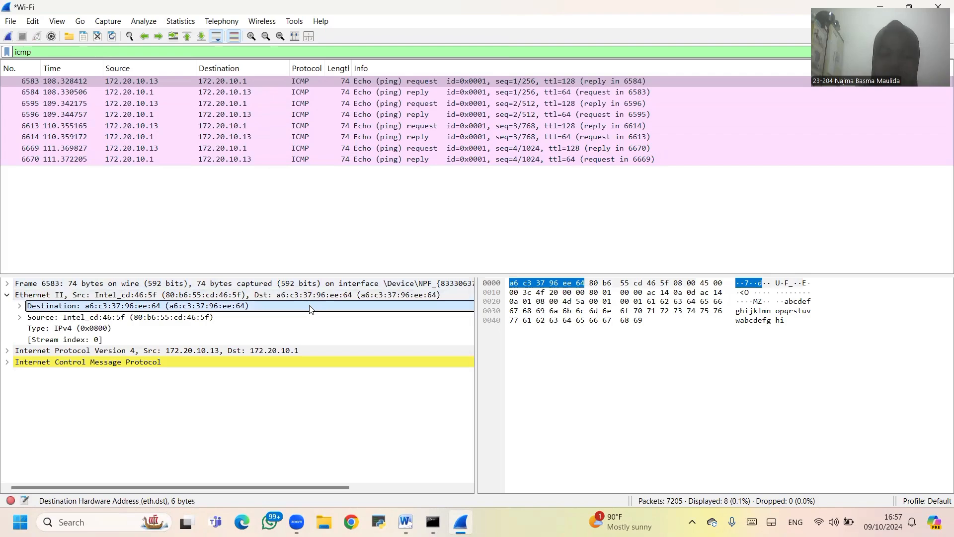
Step: Take a full-screen screenshot of the first Echo (ping) request frame with its Ethernet II Destination field selected
key("super+shift+s")
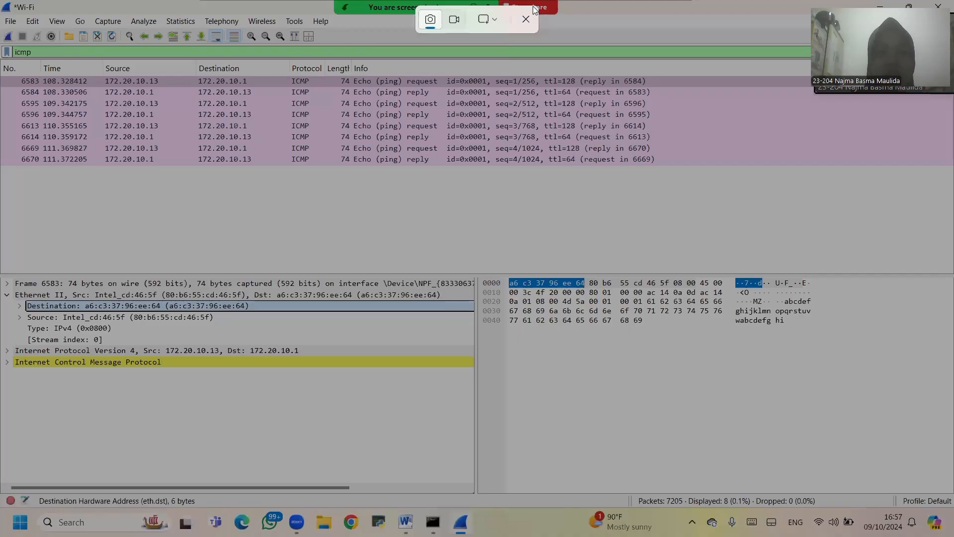
left_click(485, 19)
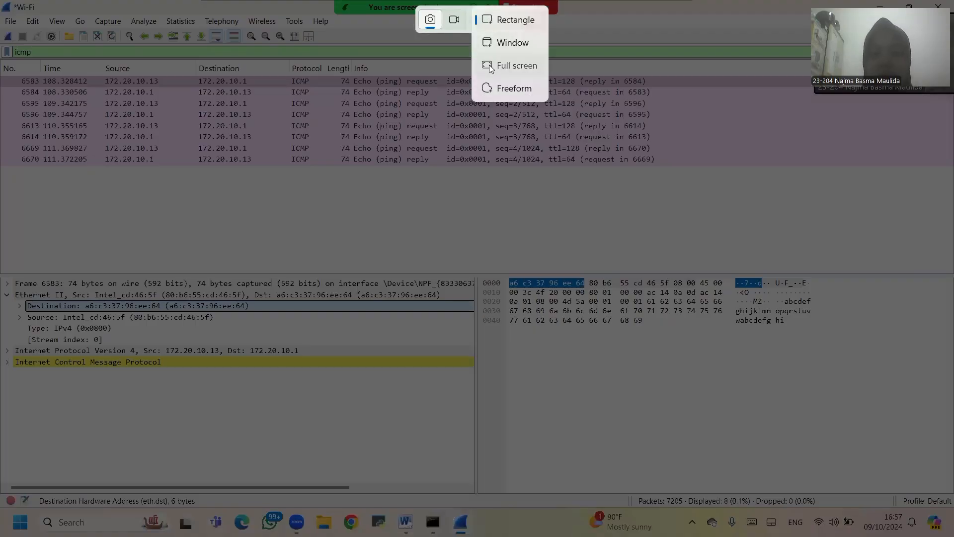
left_click(489, 64)
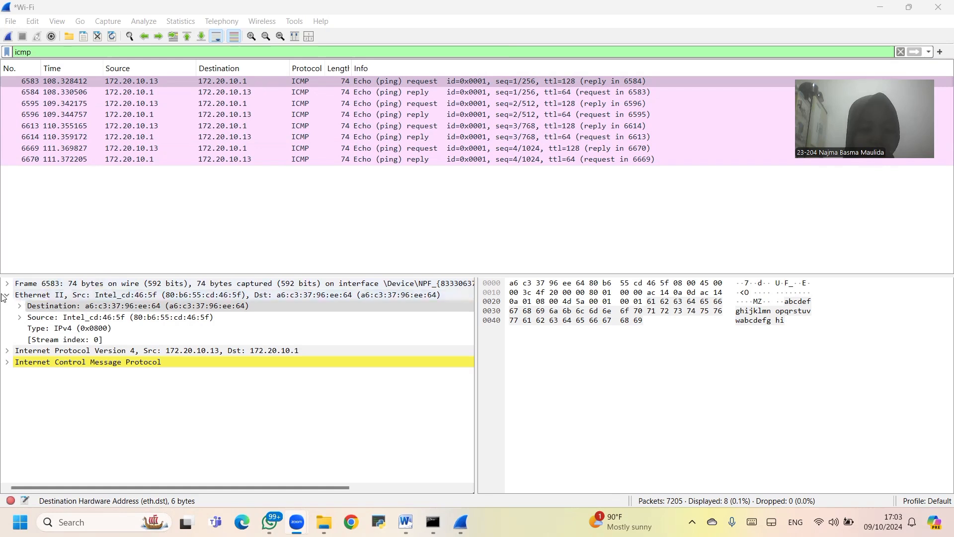
Step: Select the Source address field in the Ethernet II header of the first ping request and take a full-screen screenshot
left_click(81, 319)
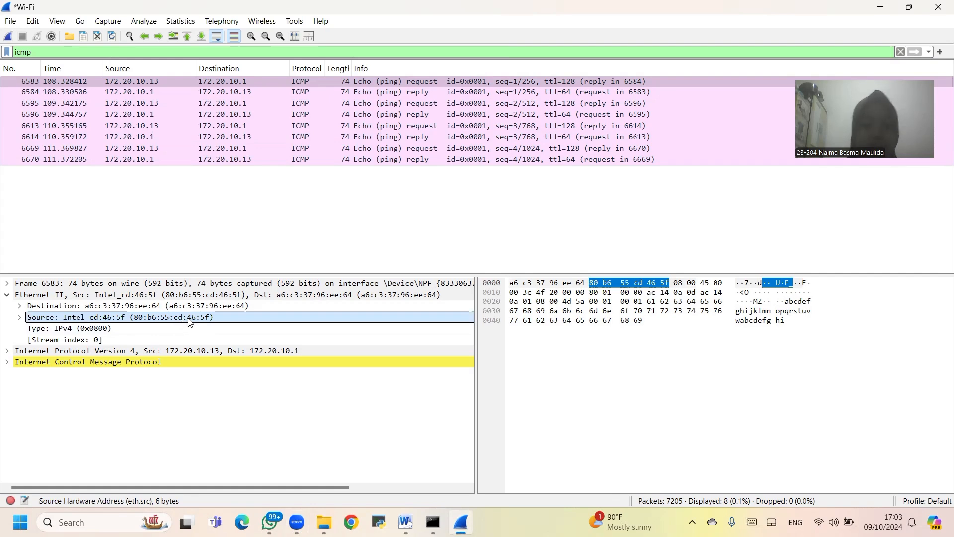
key("super+shift+s")
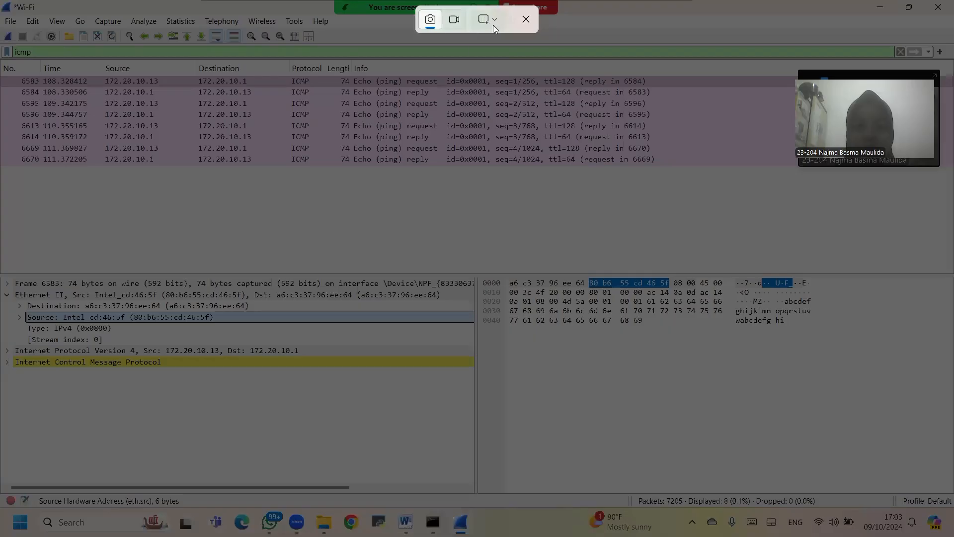
left_click(495, 24)
left_click(511, 65)
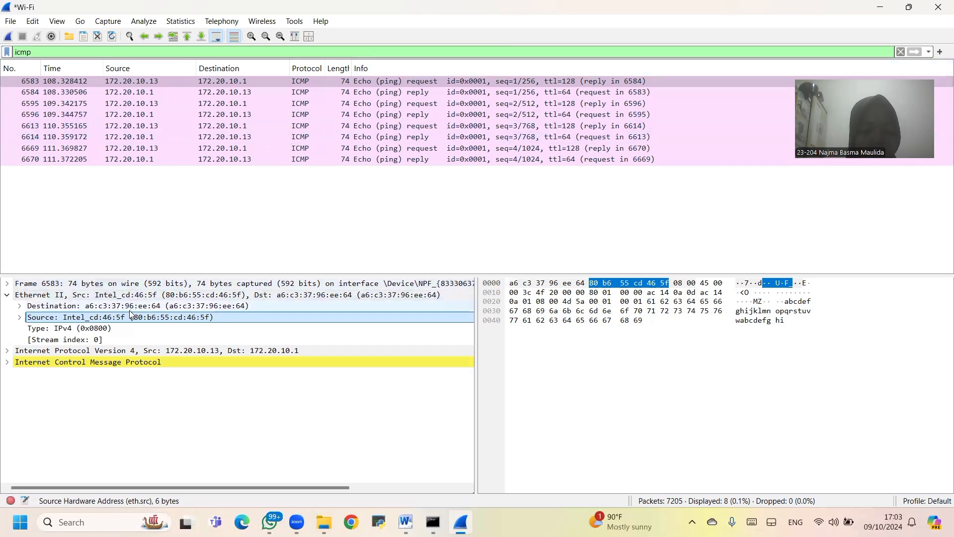
Step: Reselect the Destination address field in the first ping request's Ethernet II header and capture the full screen
left_click(57, 307)
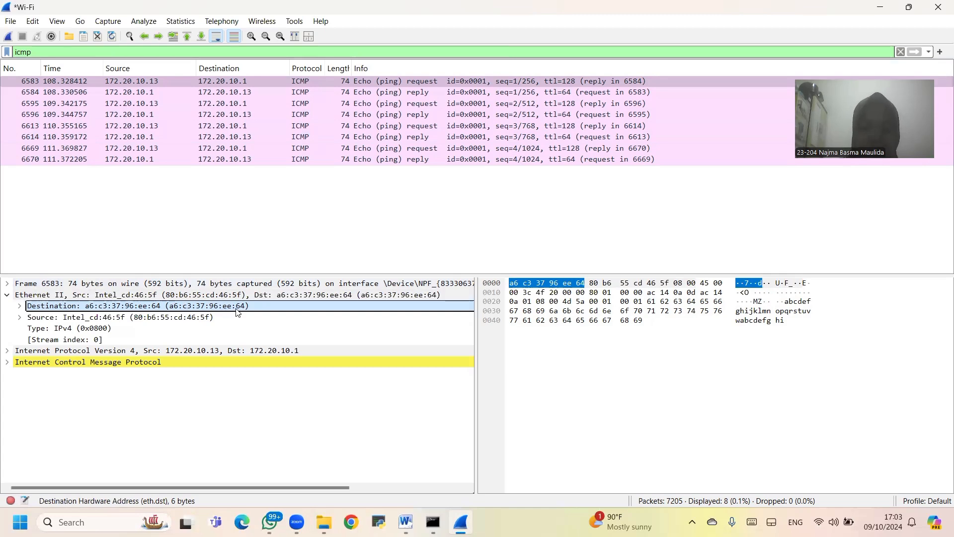
key("super+shift+s")
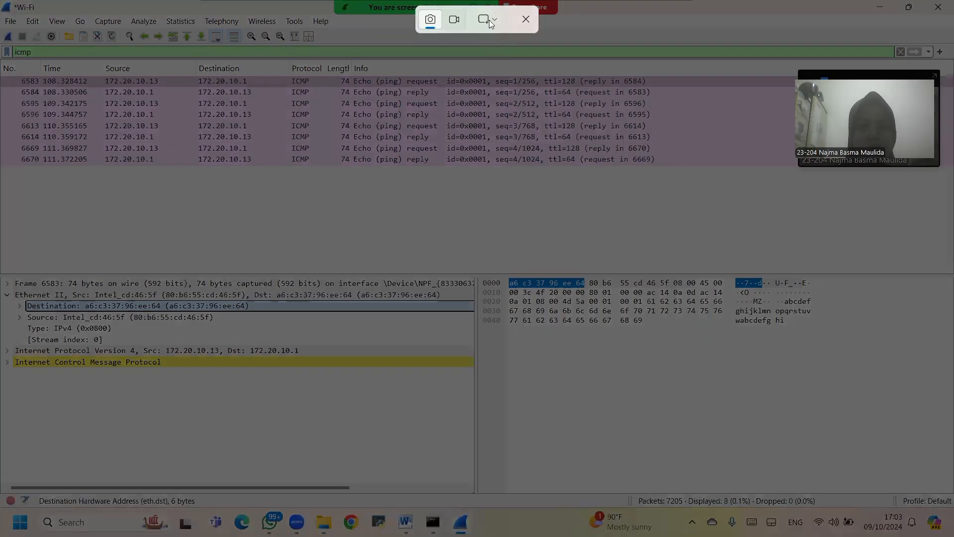
left_click(489, 20)
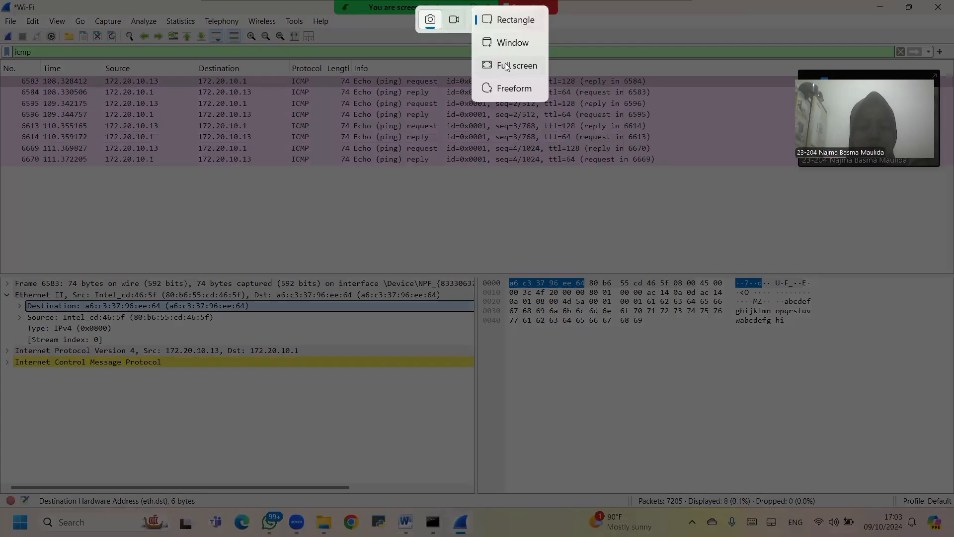
left_click(506, 67)
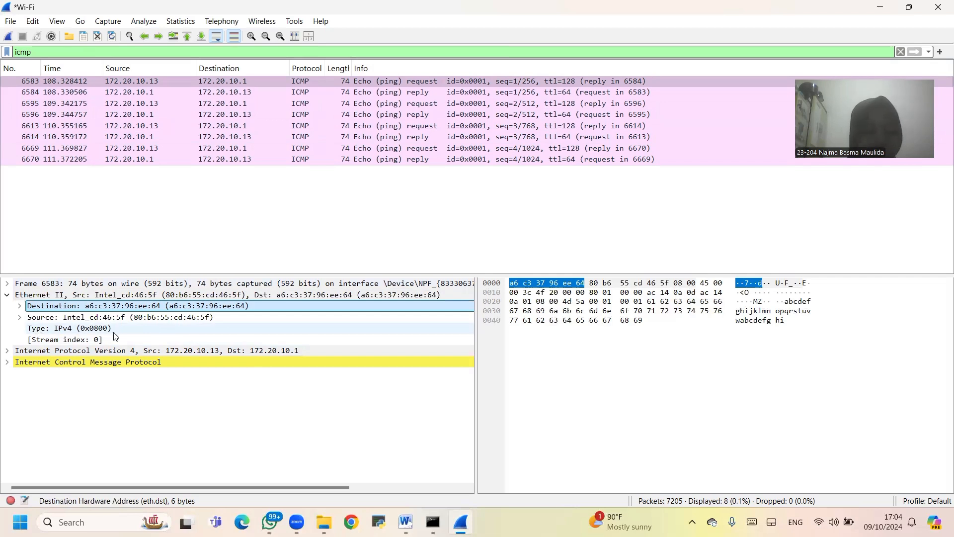
Step: Select the Type field in the first ping request's Ethernet II header and take a full-screen screenshot
left_click(127, 333)
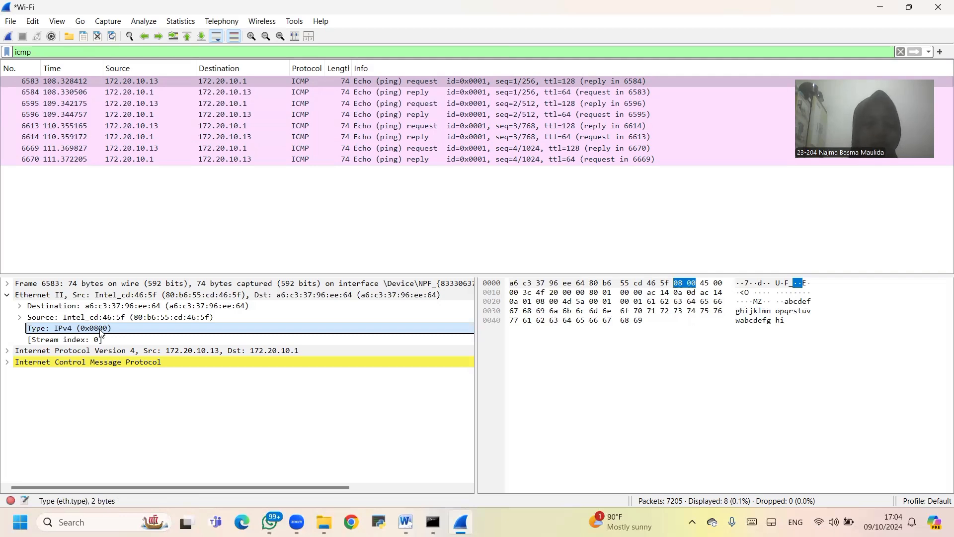
key("super+shift+s")
left_click(480, 12)
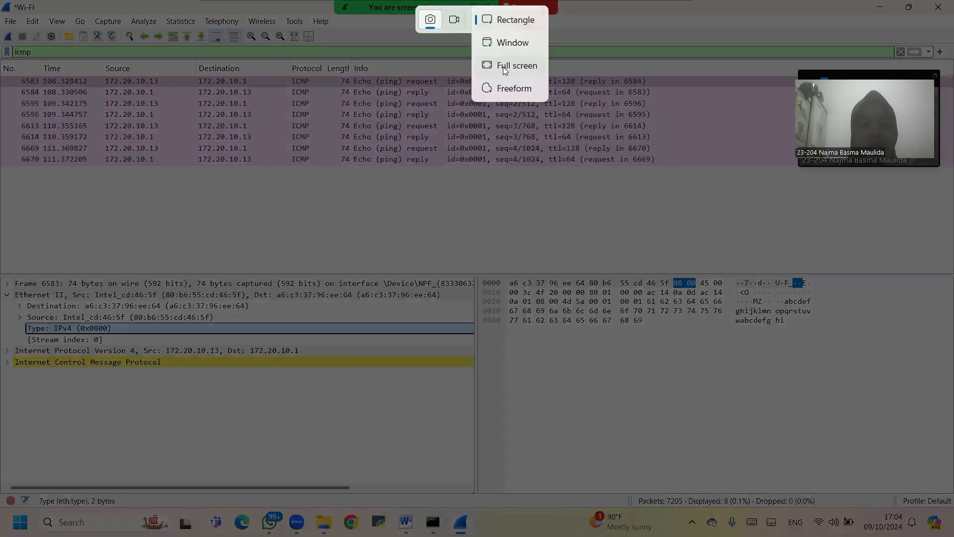
left_click(502, 66)
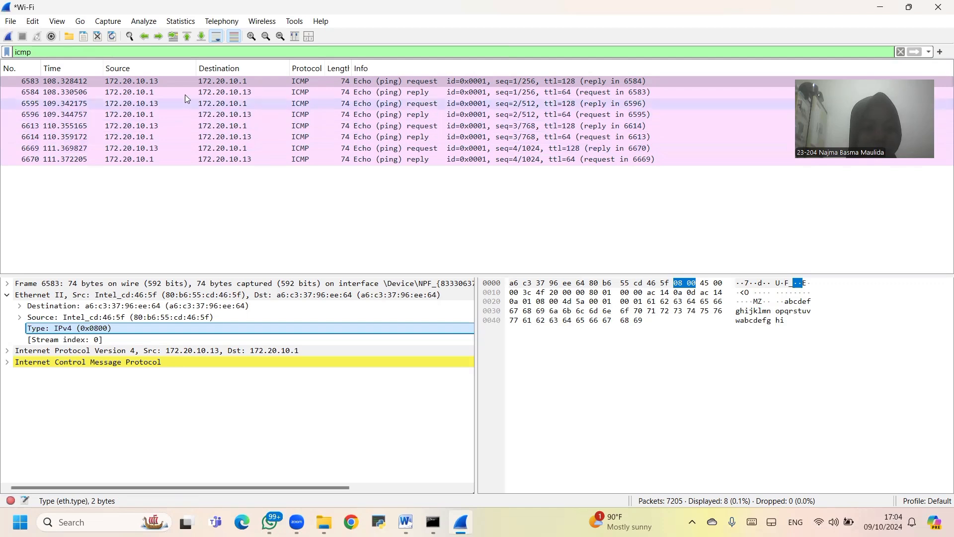
Step: Select the first Echo (ping) request, frame 6583, in the packet list and take a full-screen screenshot
left_click(177, 84)
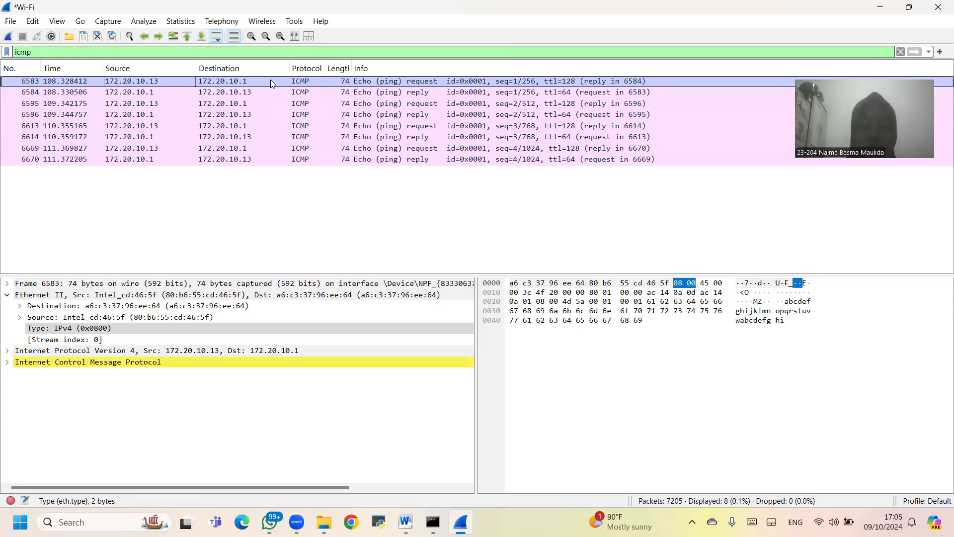
key("shift+super+s")
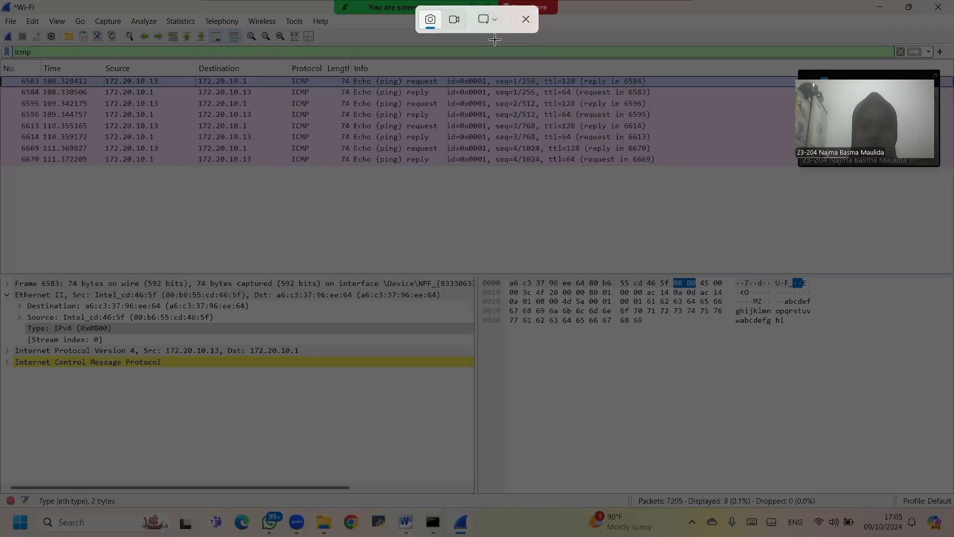
left_click(490, 26)
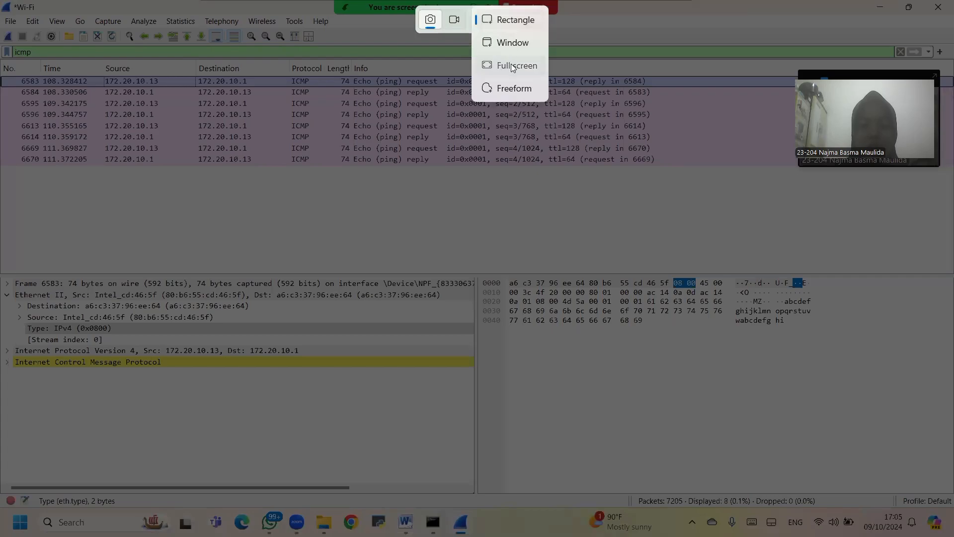
left_click(513, 67)
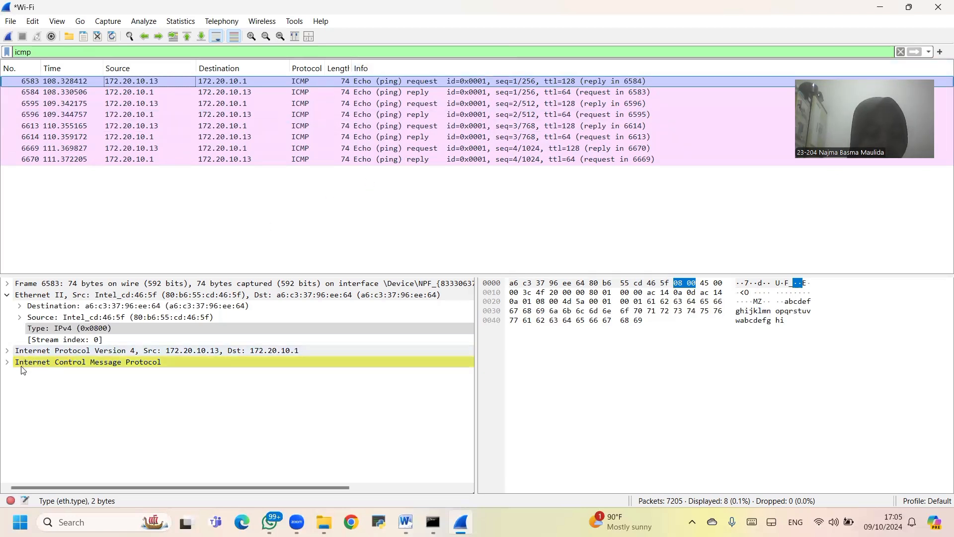
Step: Expand the Internet Control Message Protocol section of frame 6583 and take a full-screen screenshot of its fields
left_click(64, 363)
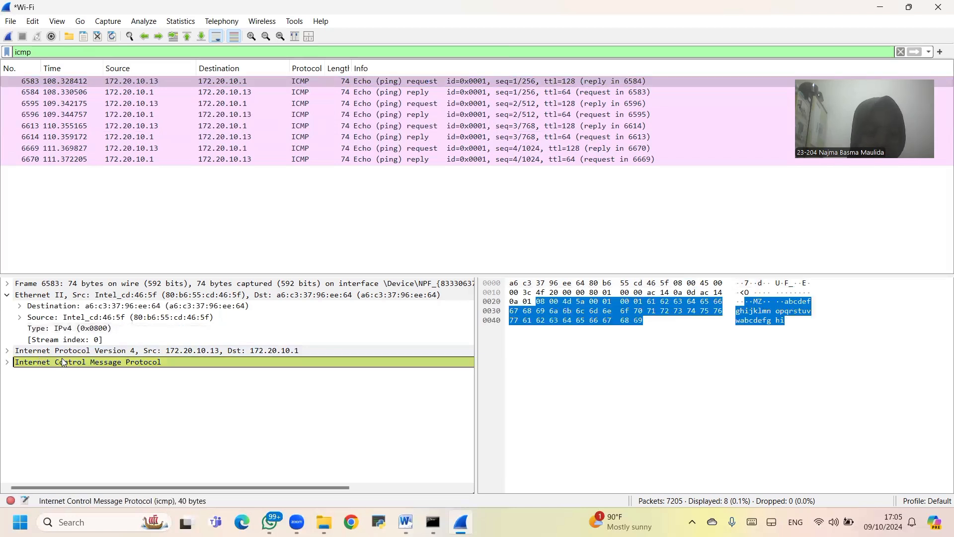
left_click(7, 364)
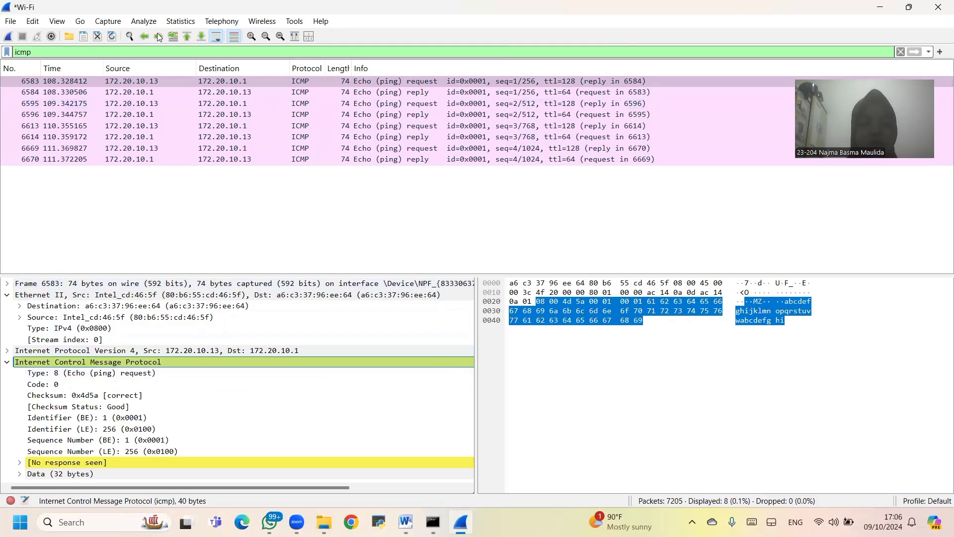
key("super+shift+s")
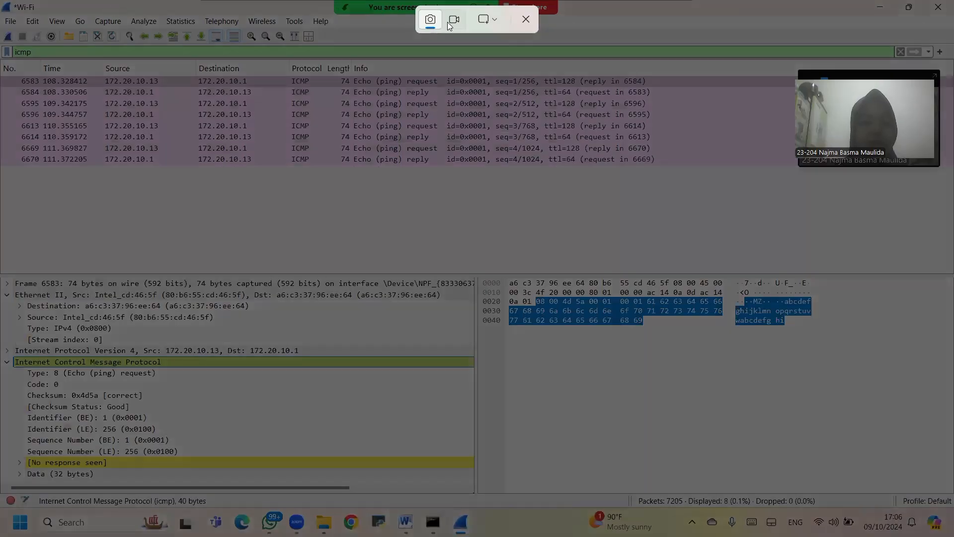
left_click(488, 19)
left_click(509, 66)
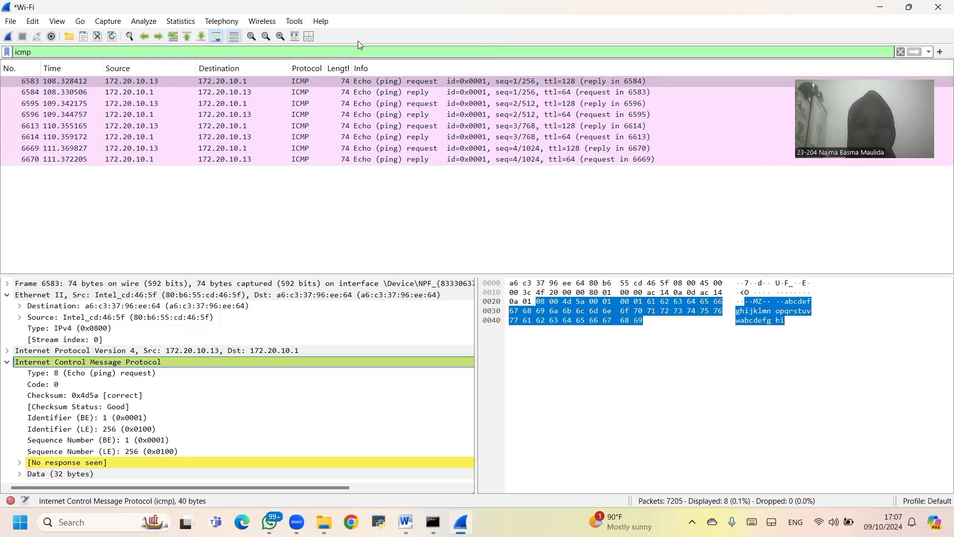
Step: Select the first Echo (ping) reply, frame 6584, highlight its Ethernet II Destination field, and take a full-screen screenshot
left_click(310, 81)
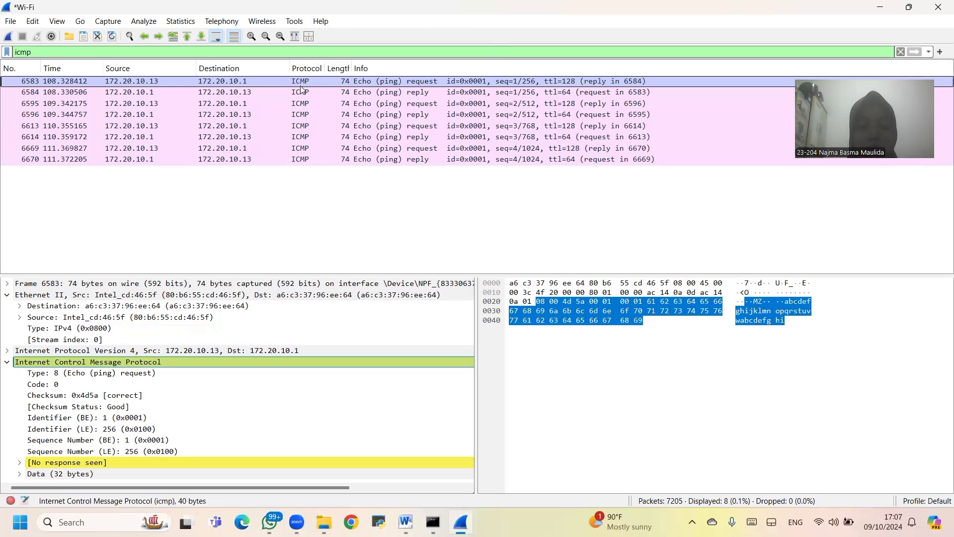
left_click(297, 93)
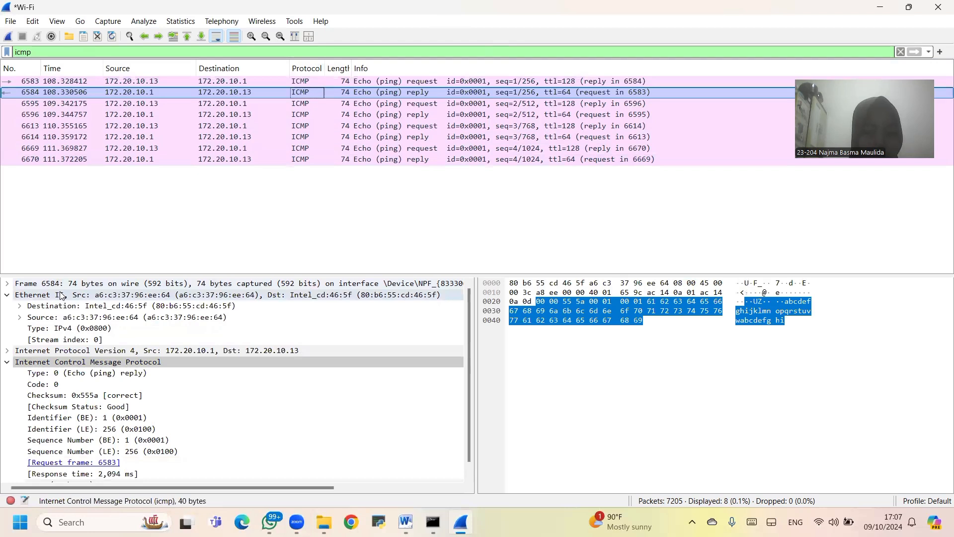
left_click(58, 307)
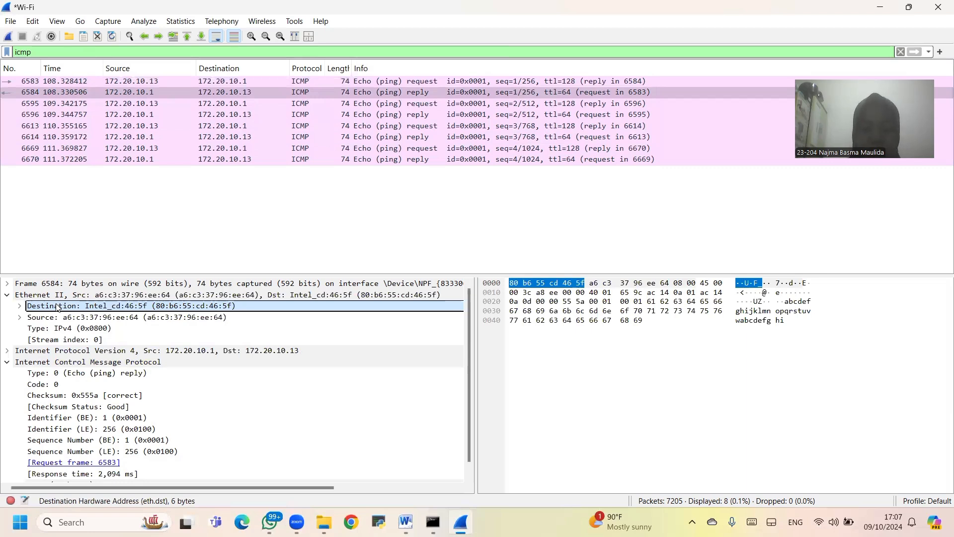
key("super+shift+s")
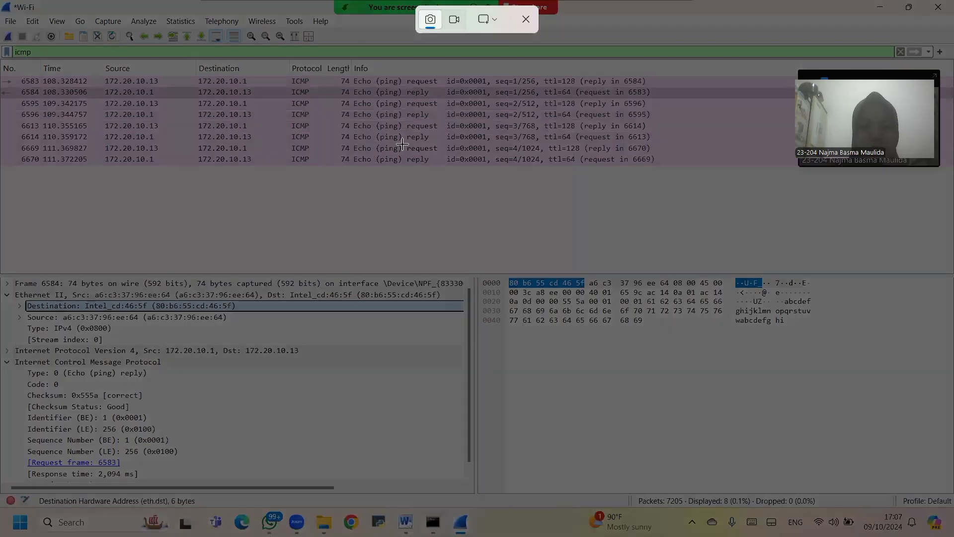
left_click(498, 21)
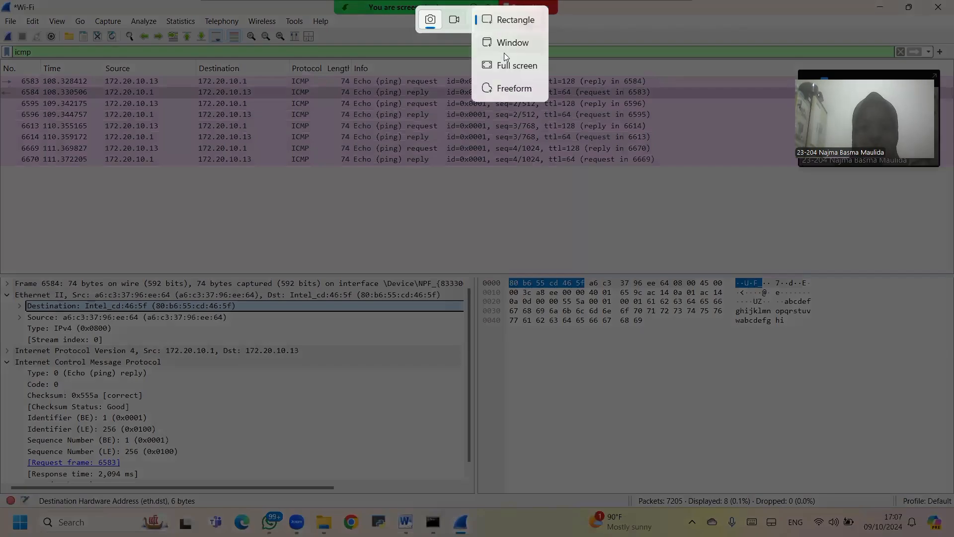
left_click(506, 64)
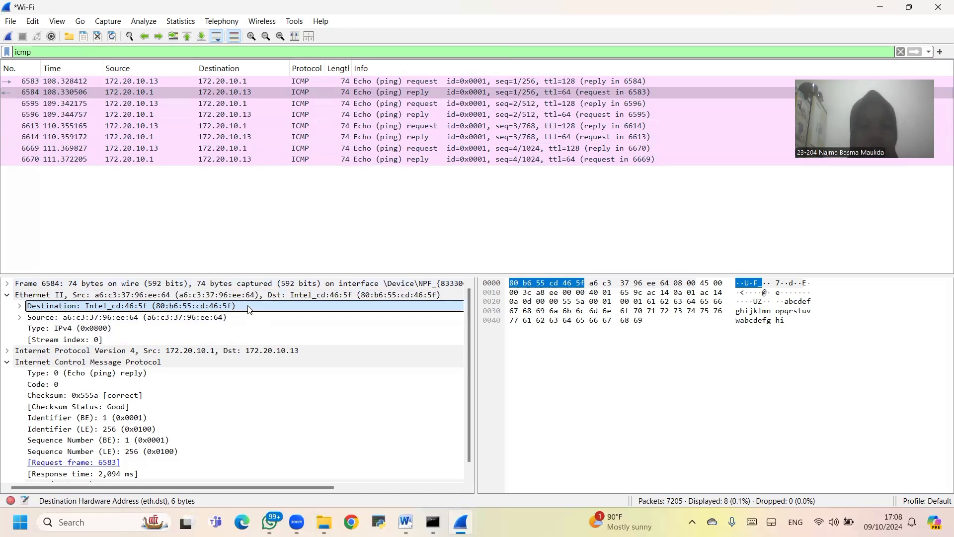
Step: Take two more full-screen screenshots of the first ping reply with its Ethernet II Destination field selected
key("super+shift+s")
left_click(495, 20)
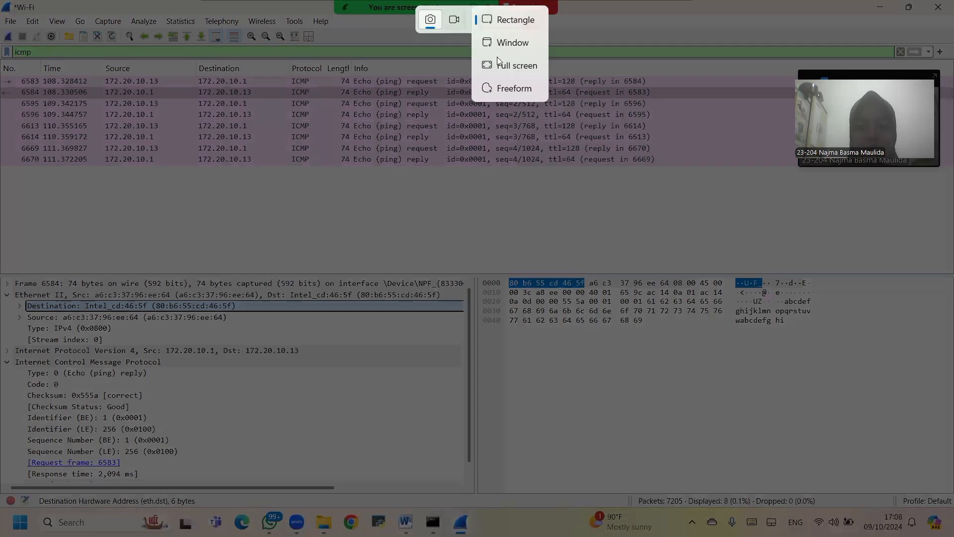
left_click(499, 65)
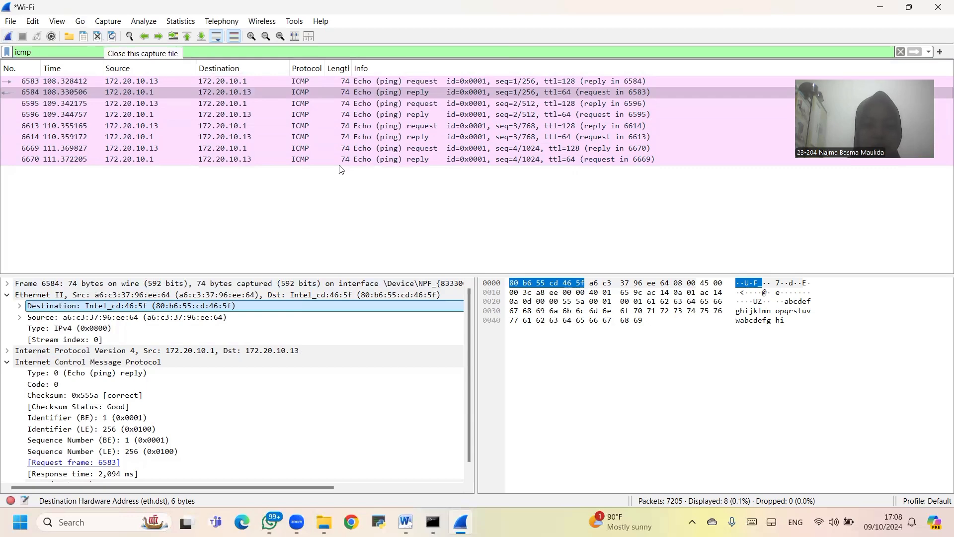
key("super+shift+s")
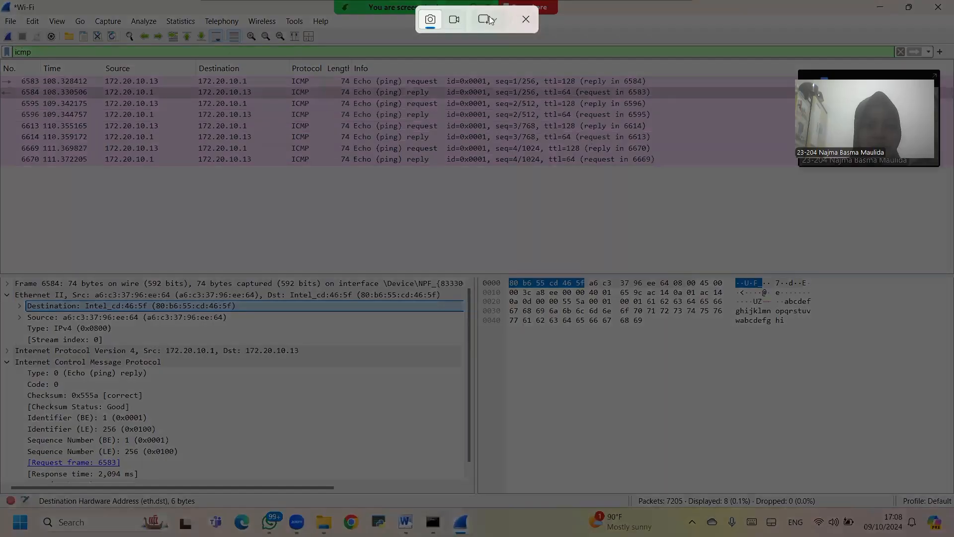
left_click(491, 19)
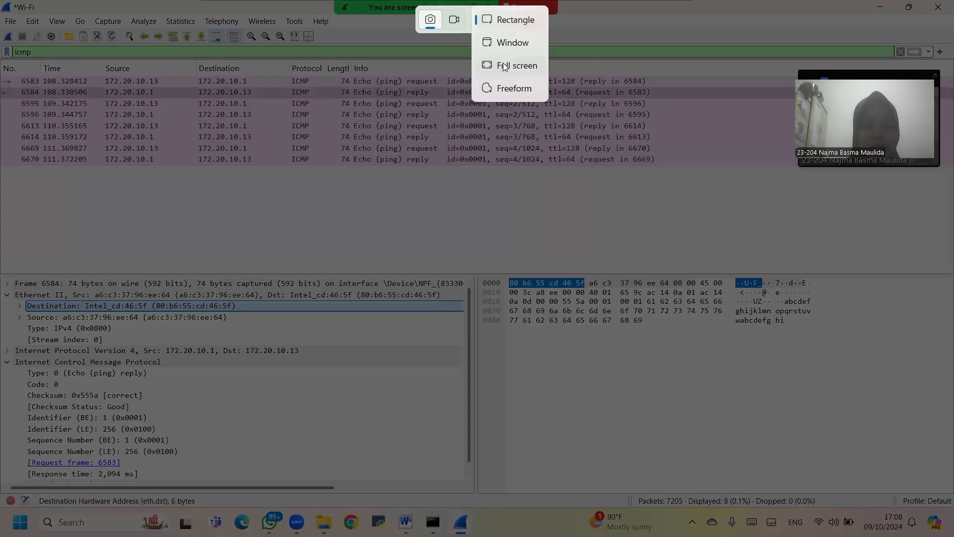
left_click(504, 65)
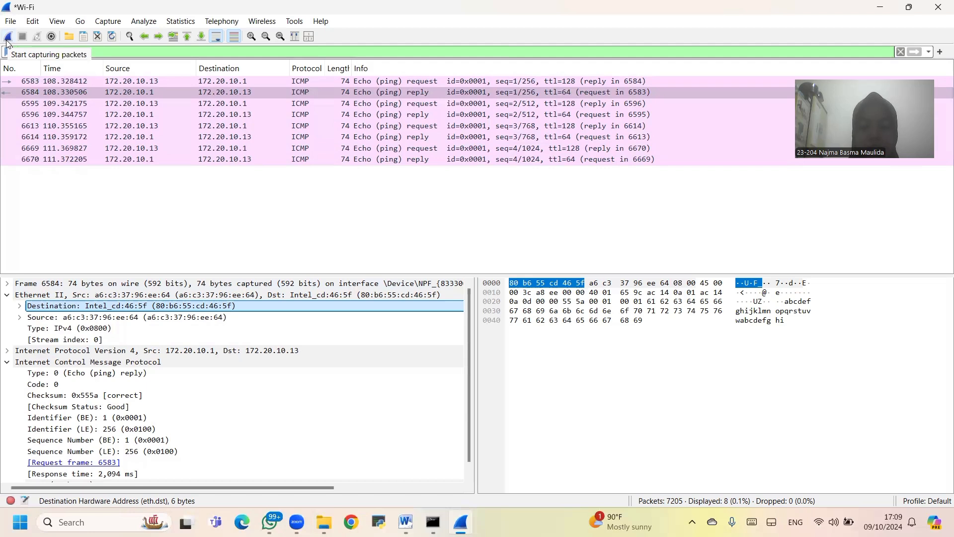
Step: Start a new packet capture and take a full-screen screenshot of the unsaved-packets prompt
left_click(8, 39)
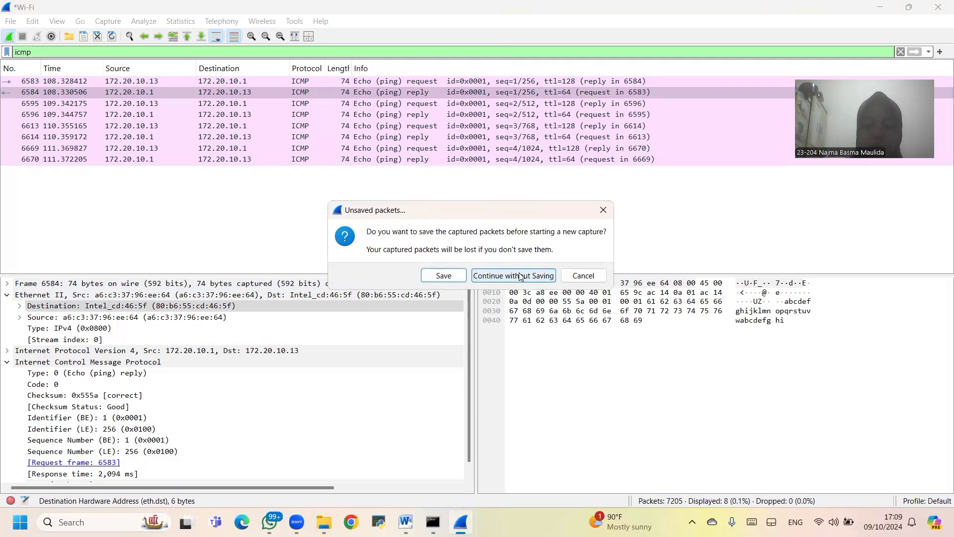
key("super+shift+s")
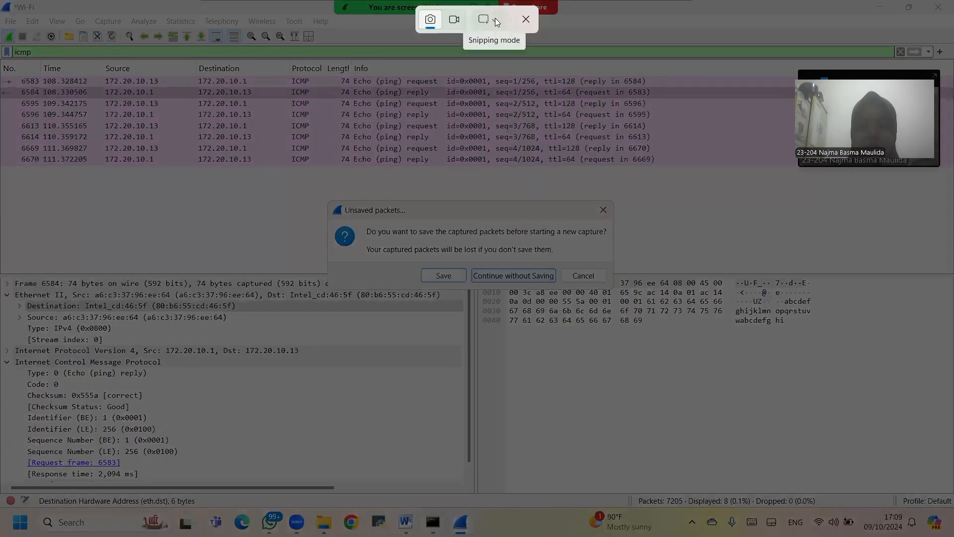
left_click(495, 18)
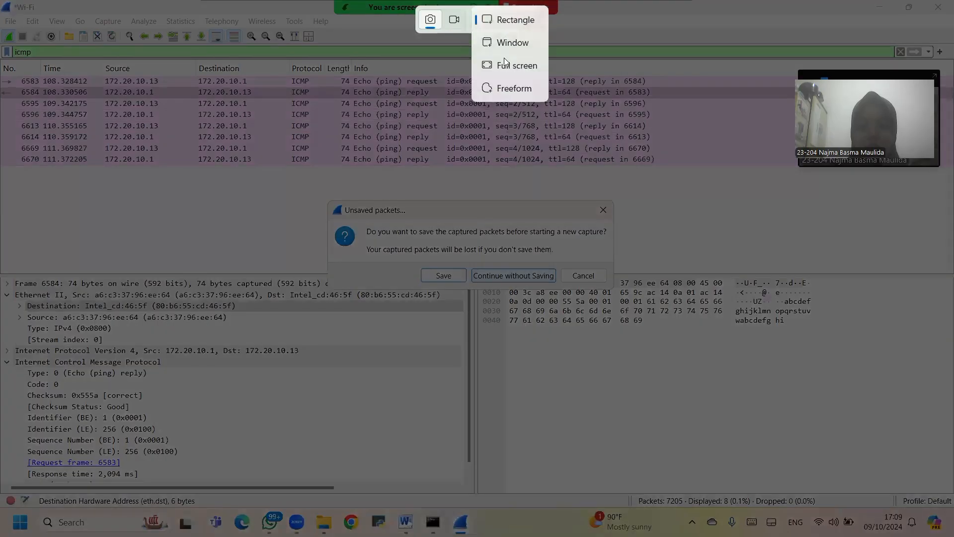
left_click(504, 64)
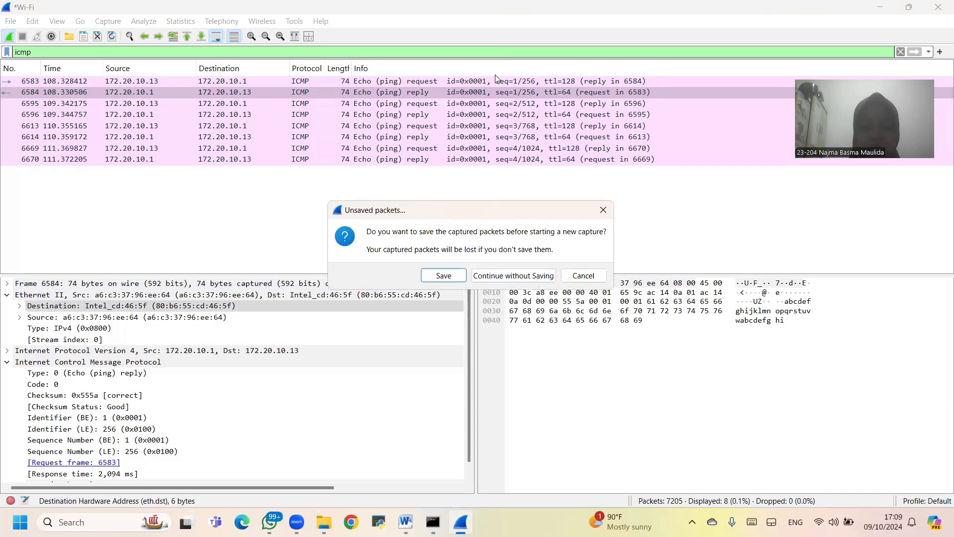
Step: Continue without saving the old packets and take a full-screen screenshot of the new live capture with the icmp filter applied
left_click(497, 276)
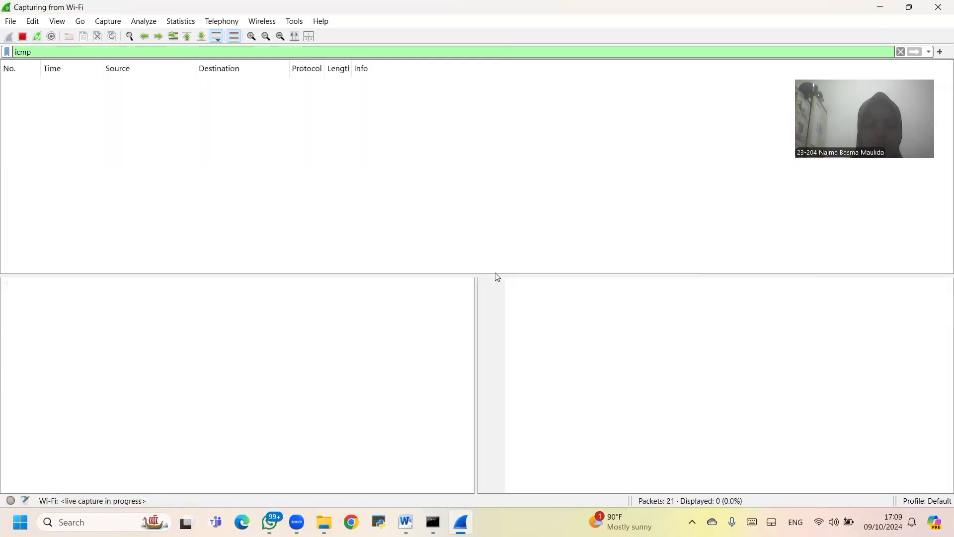
key("Return")
key("super+shift+s")
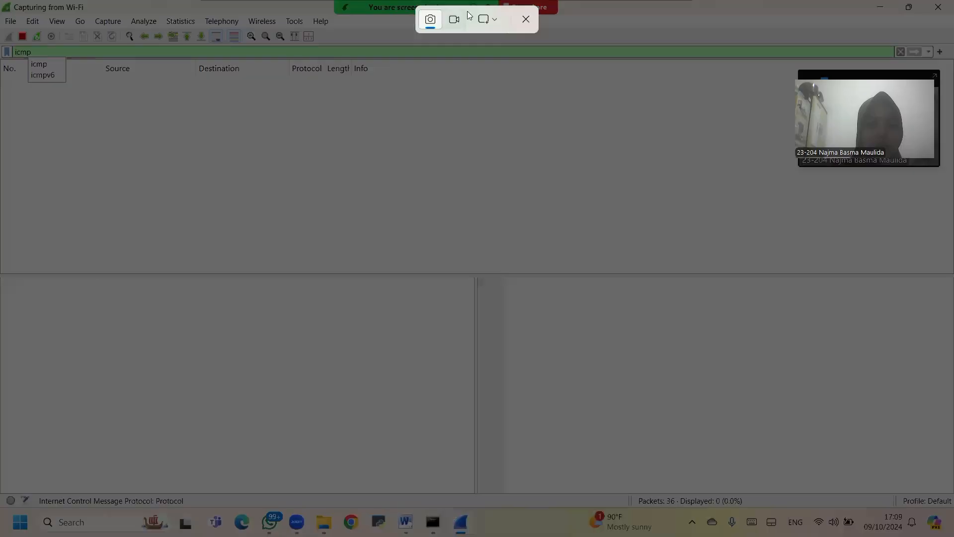
left_click(496, 20)
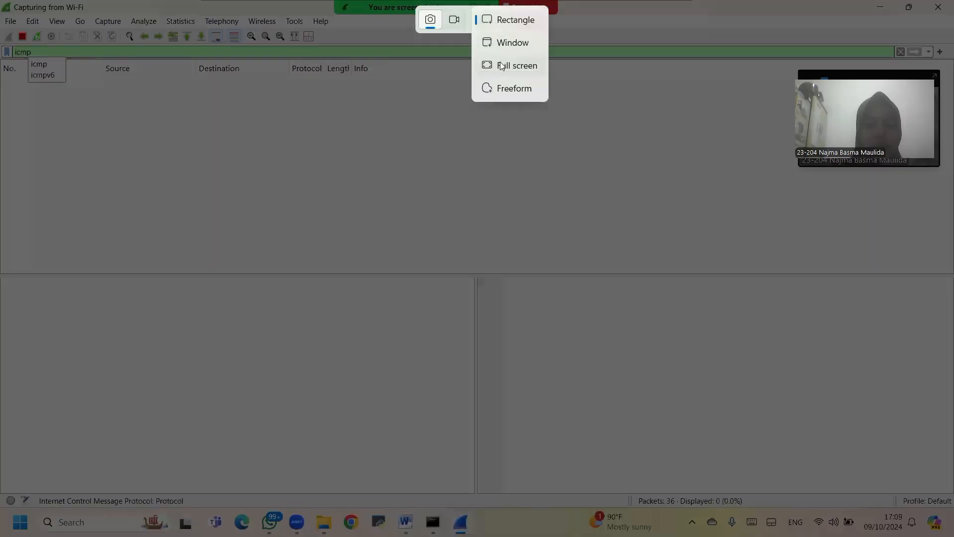
left_click(500, 64)
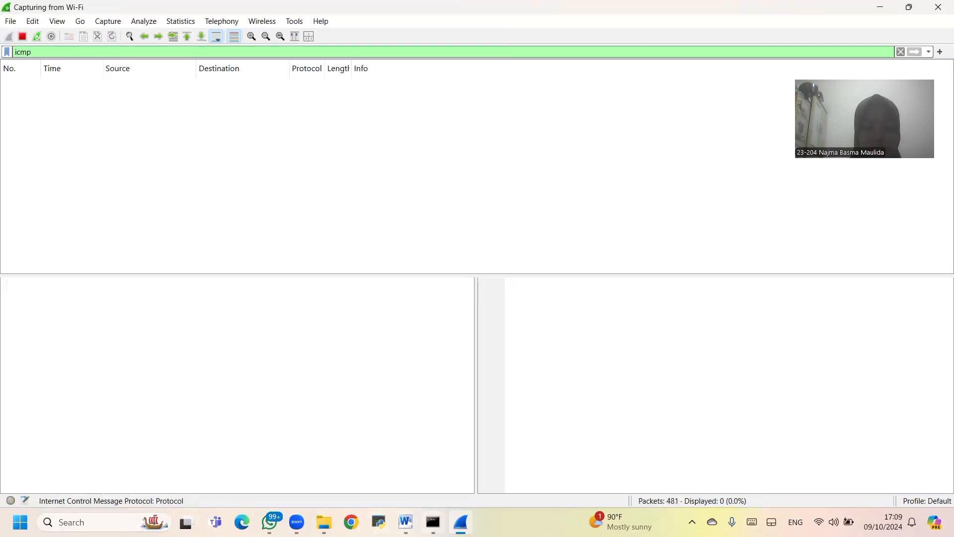
left_click(433, 522)
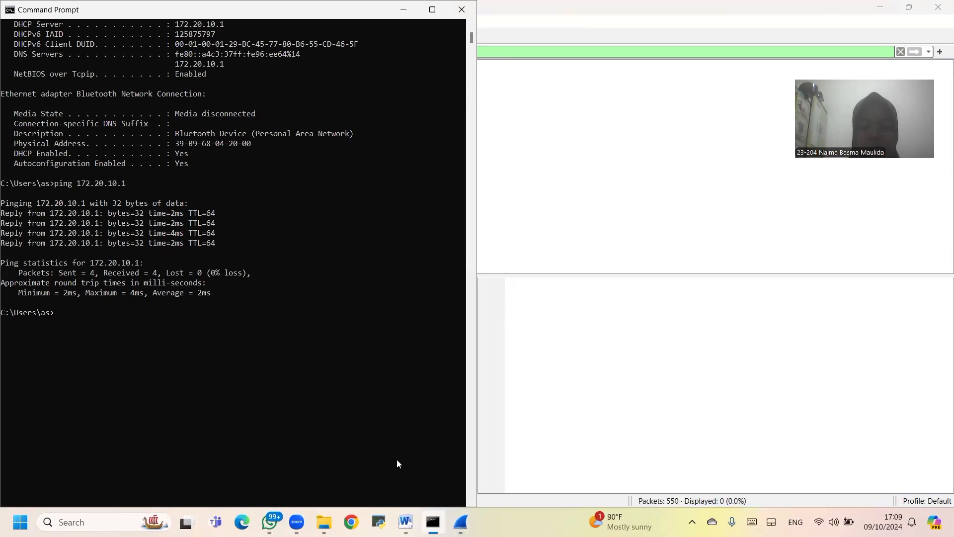
mouse_move(433, 522)
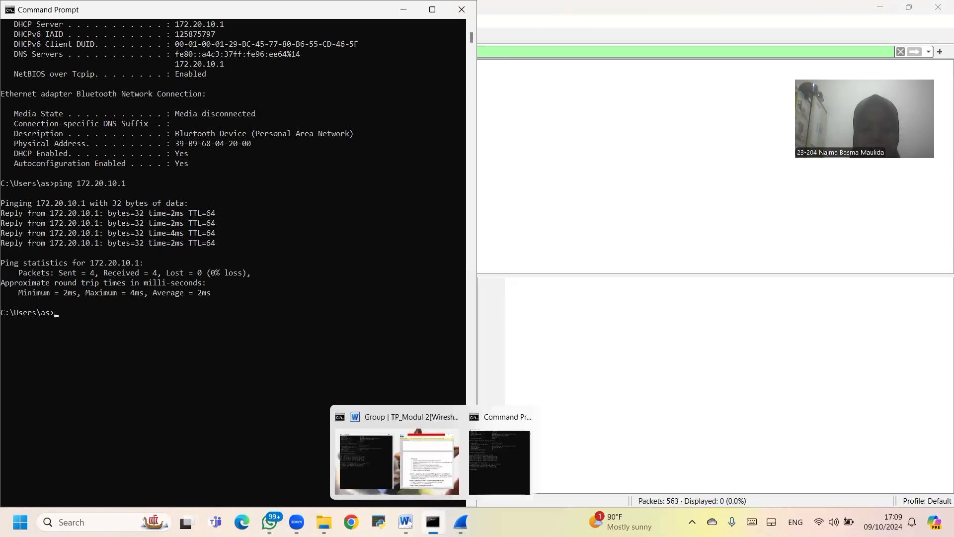
left_click(487, 466)
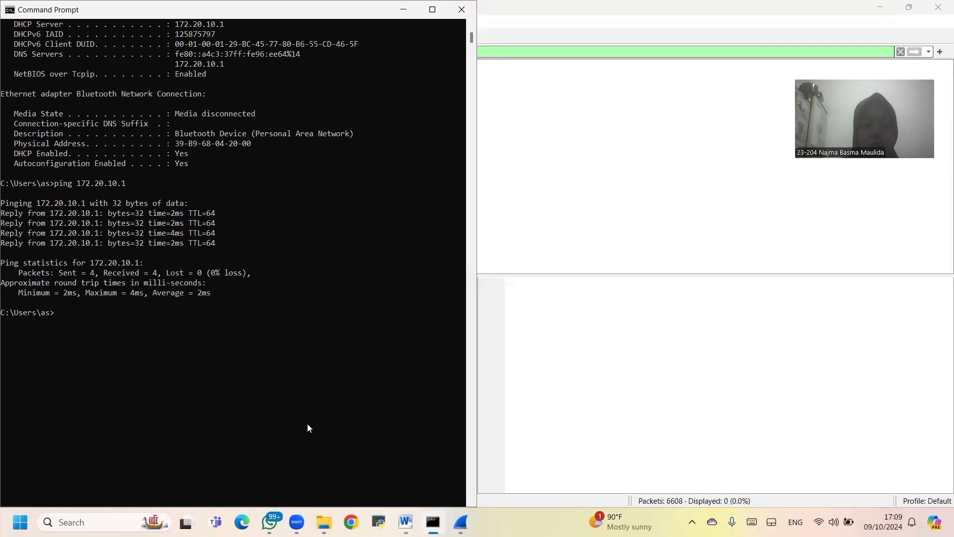
type("ping")
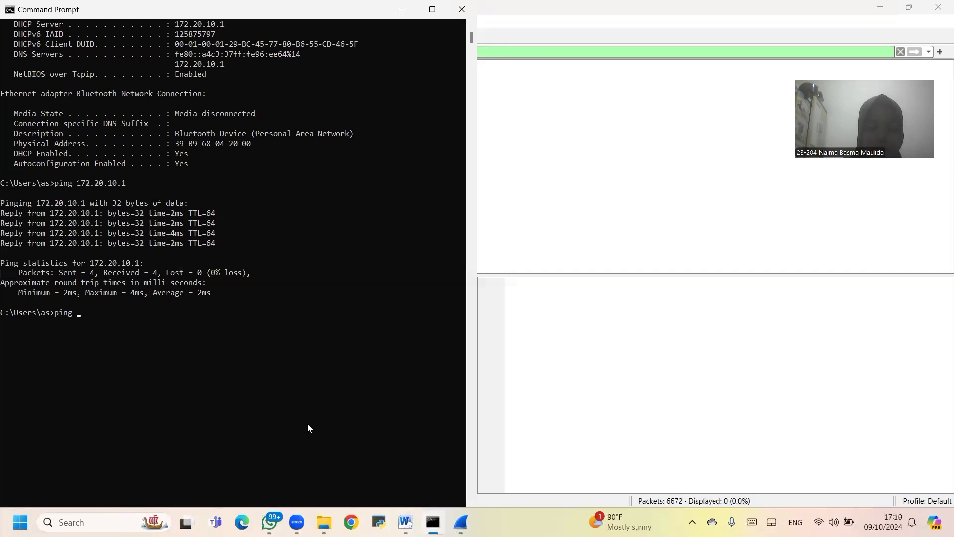
type(" www.ci")
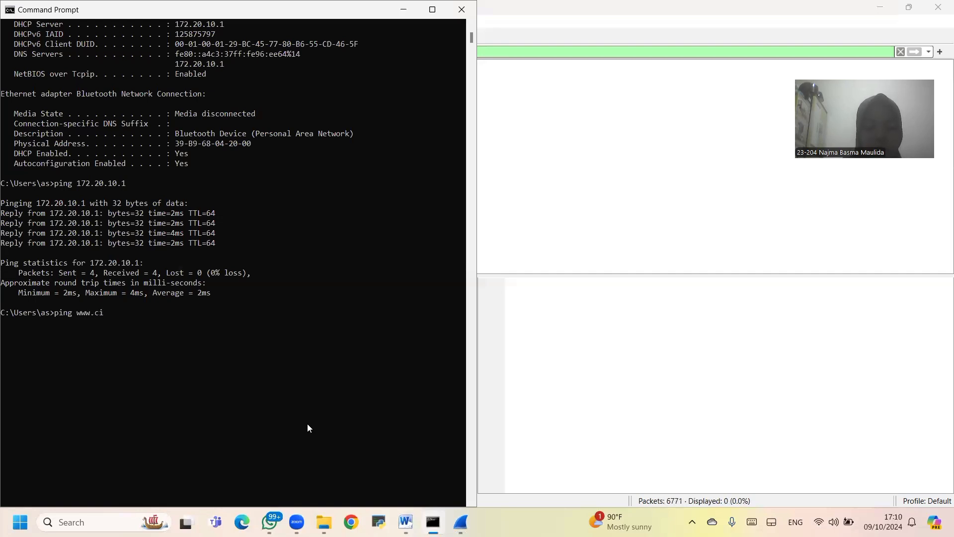
type("sco.com")
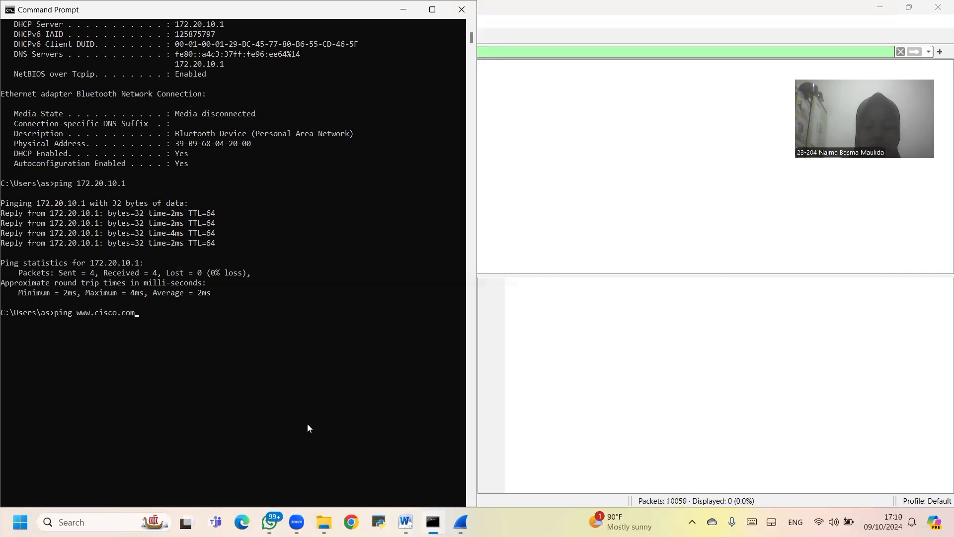
key("Return")
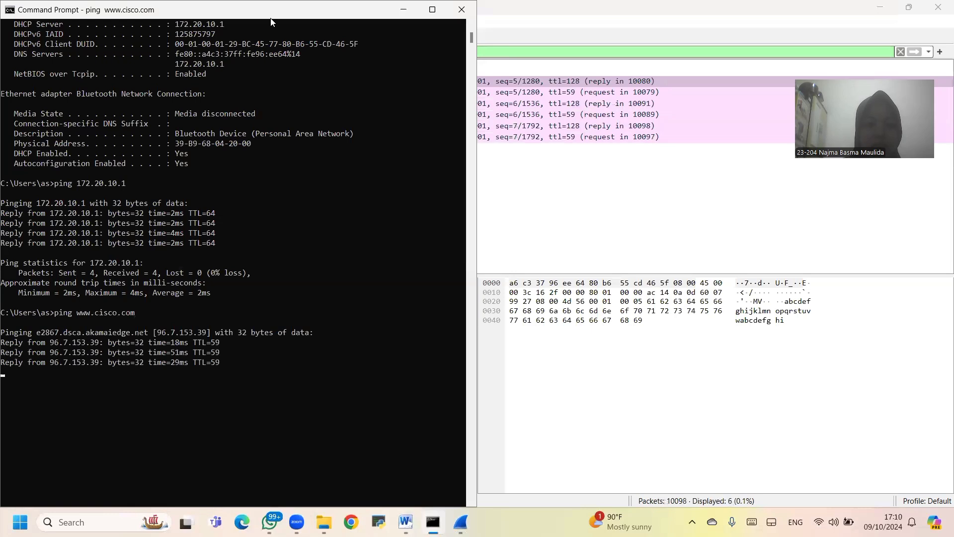
left_click_drag(272, 22, 298, 57)
left_click(421, 58)
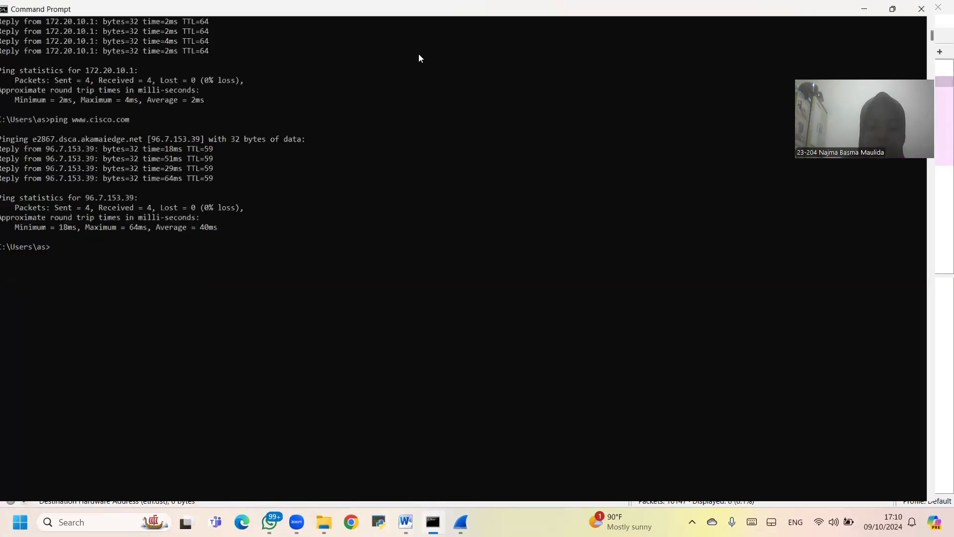
key("super+shift+s")
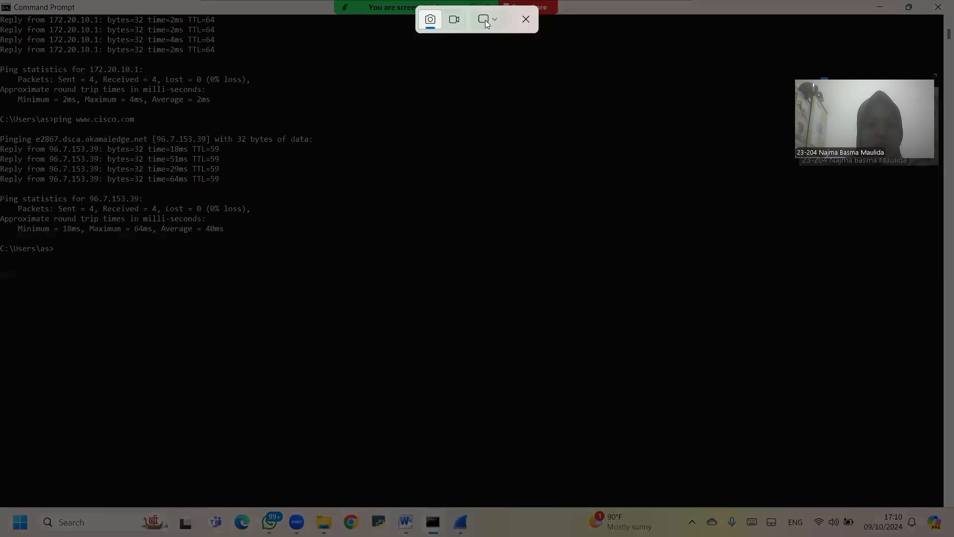
left_click_drag(7, 7, 319, 261)
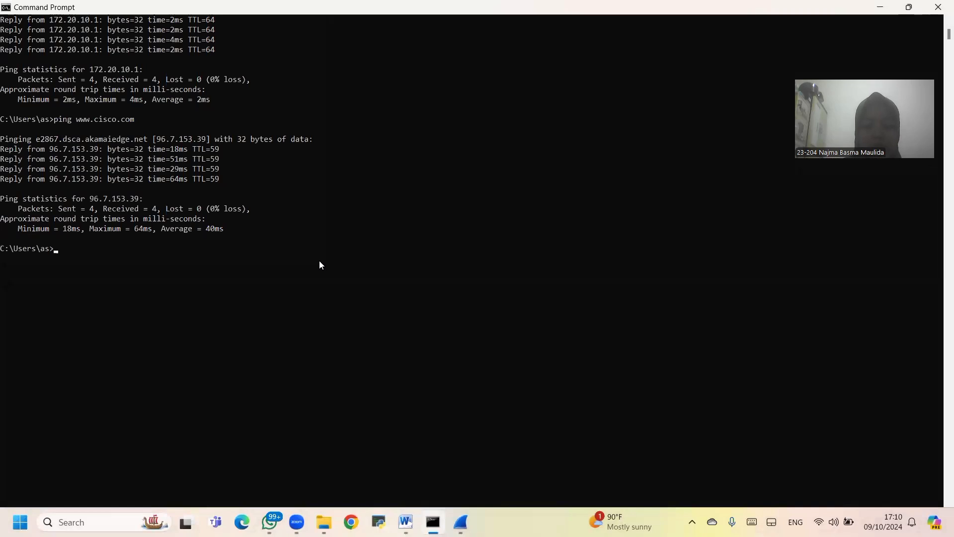
Step: Minimize the Command Prompt to return to Wireshark and take a full-screen screenshot of the live ICMP packet list
key("super+Left")
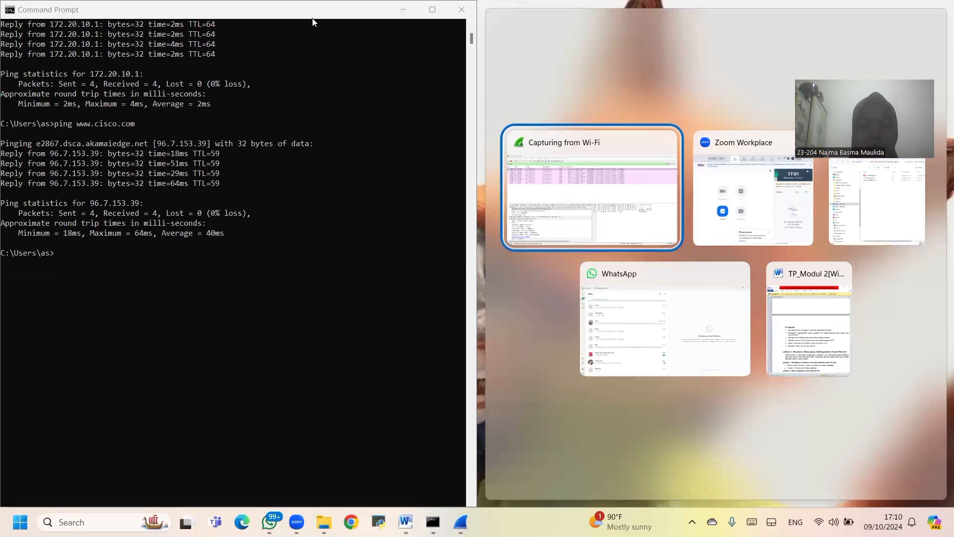
left_click_drag(313, 18, 292, 138)
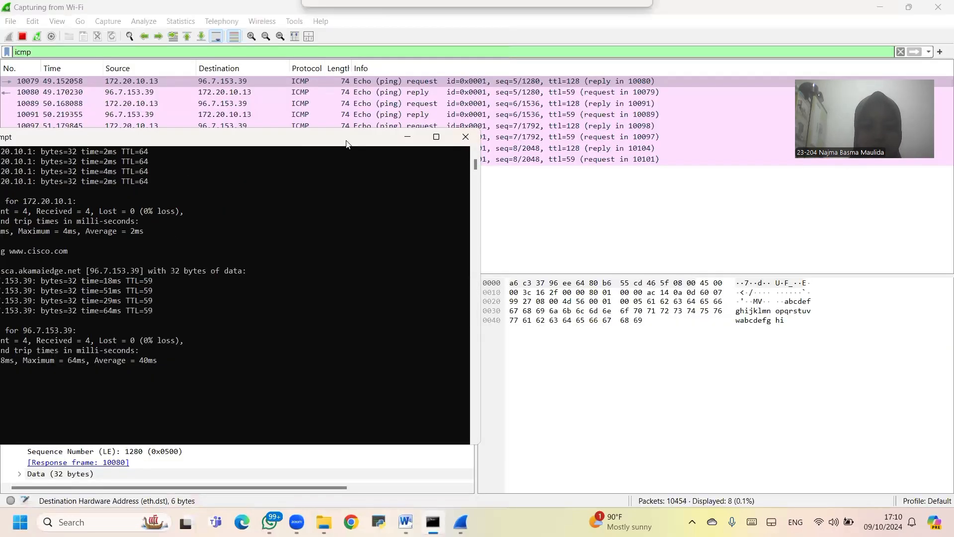
left_click(418, 137)
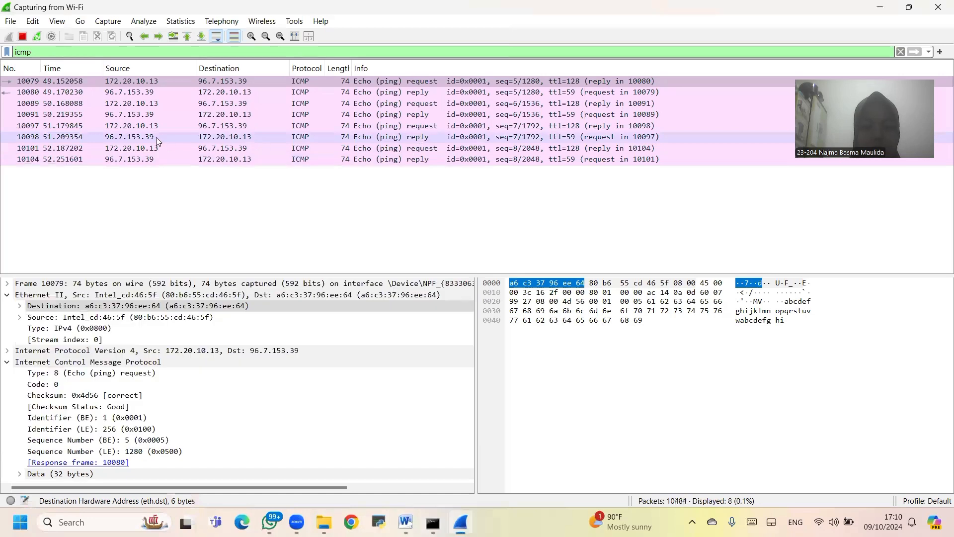
left_click(23, 40)
key("super+shift+s")
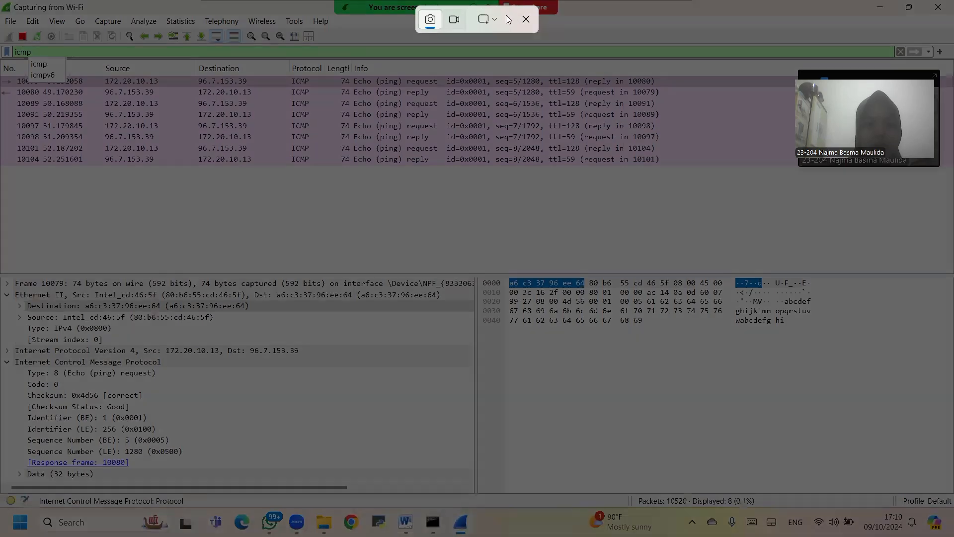
left_click(490, 20)
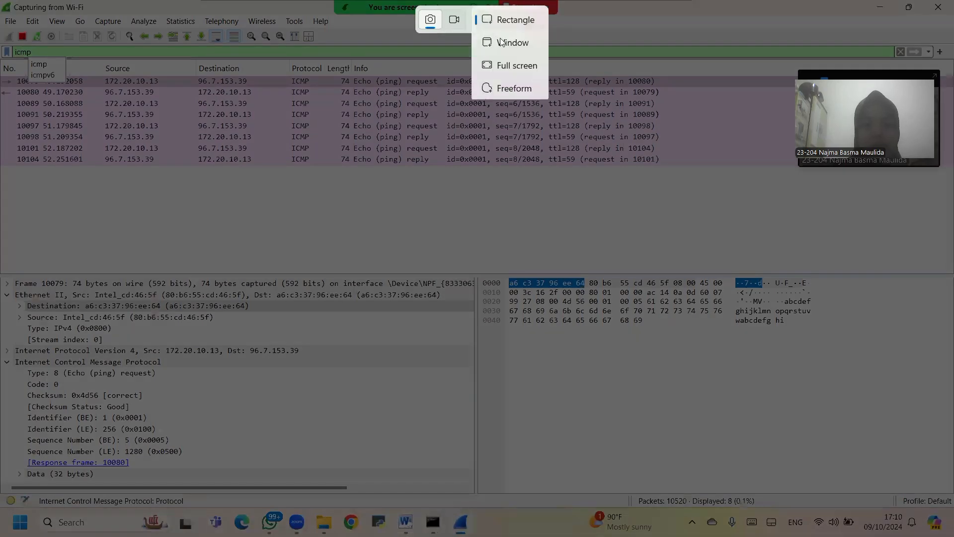
left_click(509, 67)
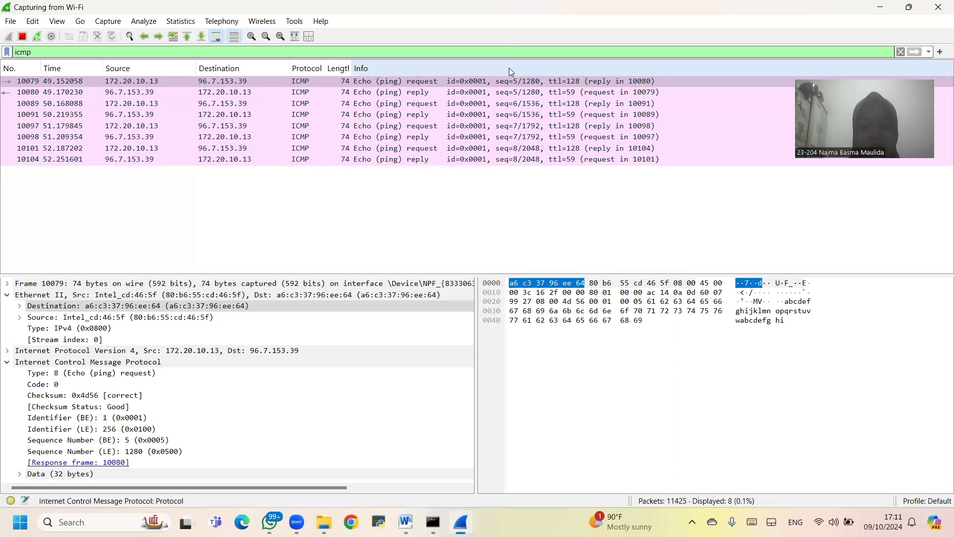
Step: Stop the running Wi-Fi capture and take a full-screen screenshot of the stopped capture
left_click(23, 37)
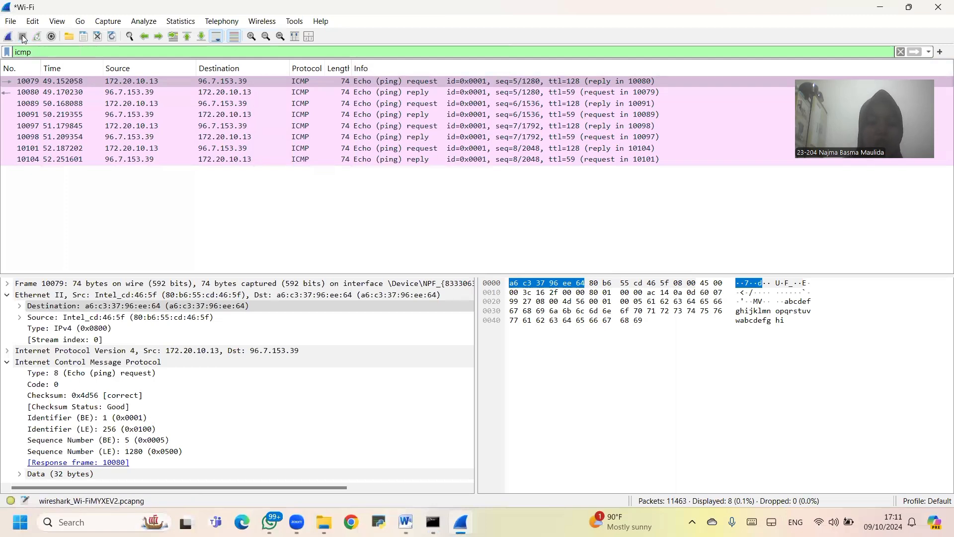
key("super+shift+s")
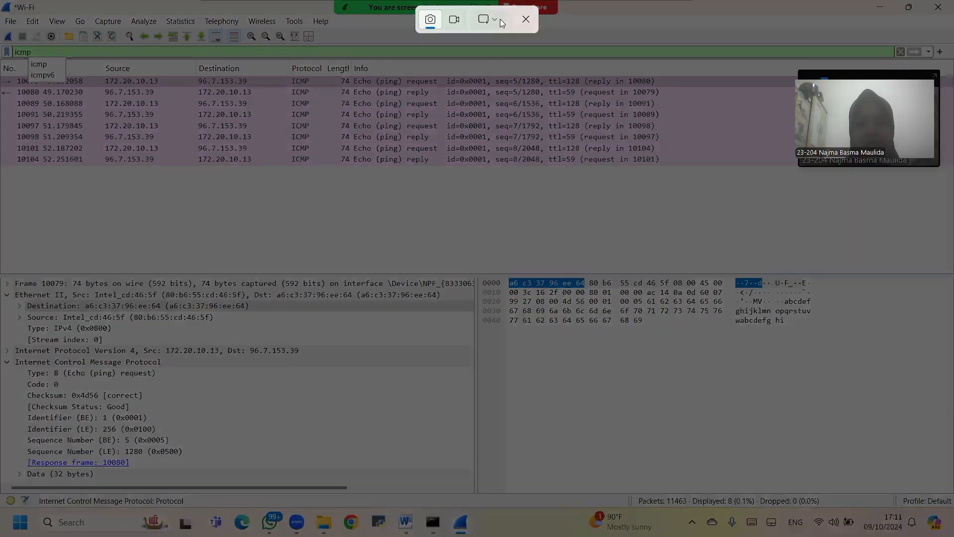
left_click(500, 19)
left_click(517, 65)
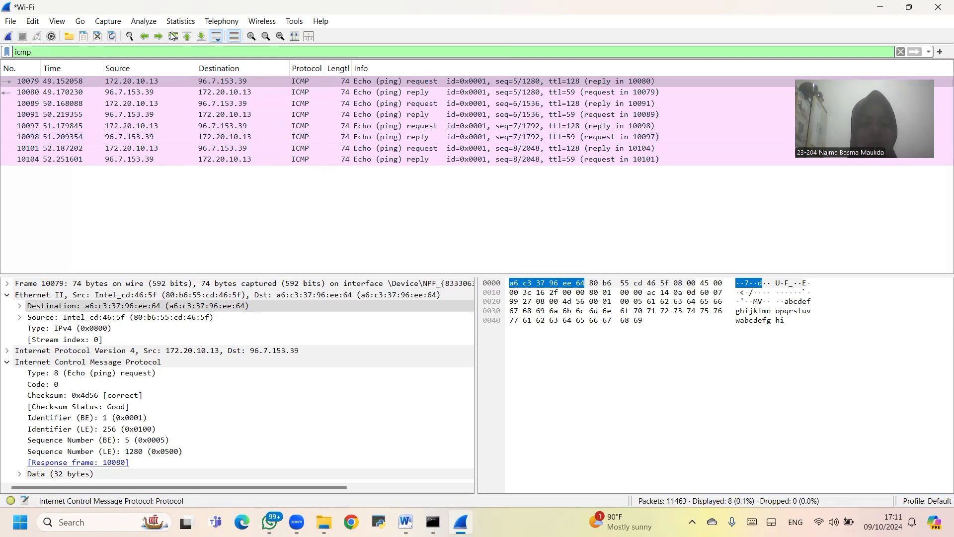
Step: Select the first Echo (ping) request, frame 10079, highlight its Ethernet II Source field, and take a full-screen screenshot
left_click(128, 83)
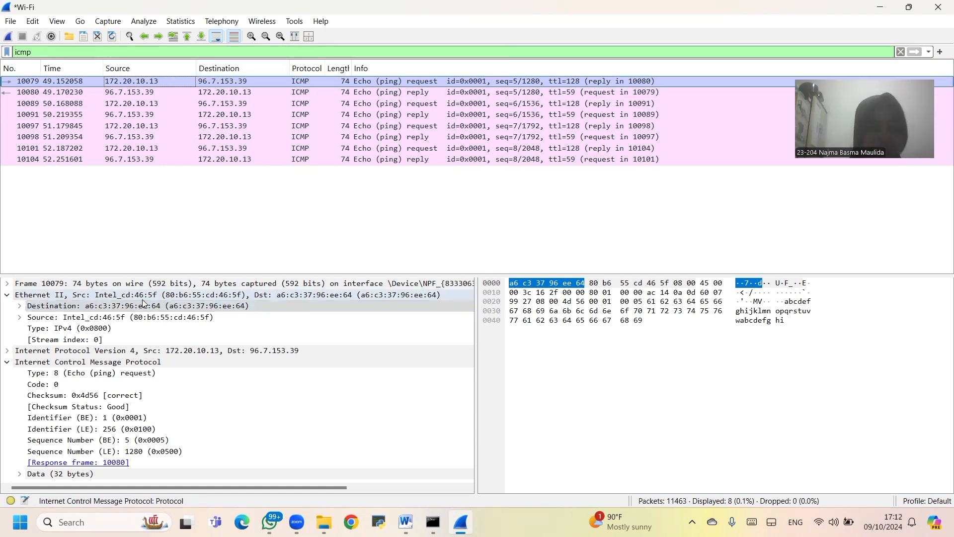
left_click(56, 320)
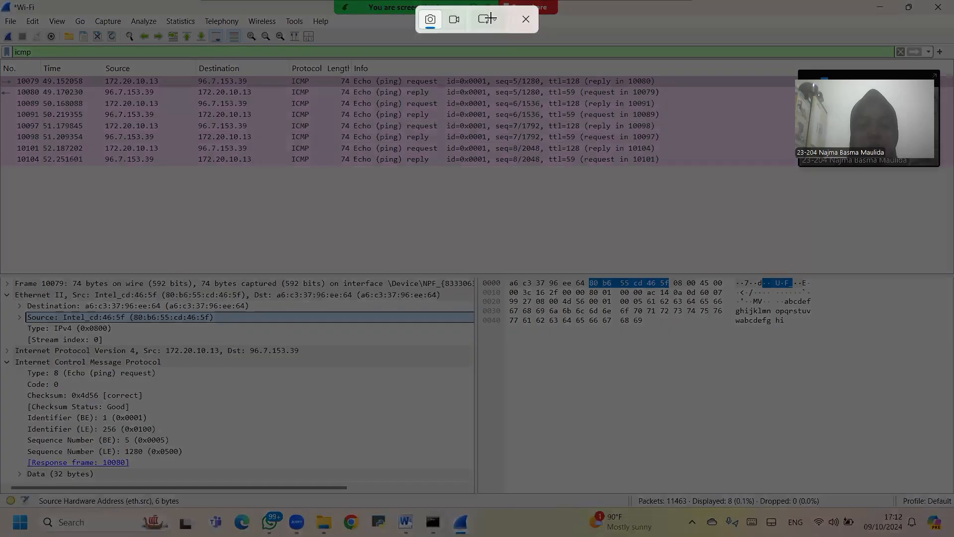
left_click(489, 19)
left_click(510, 65)
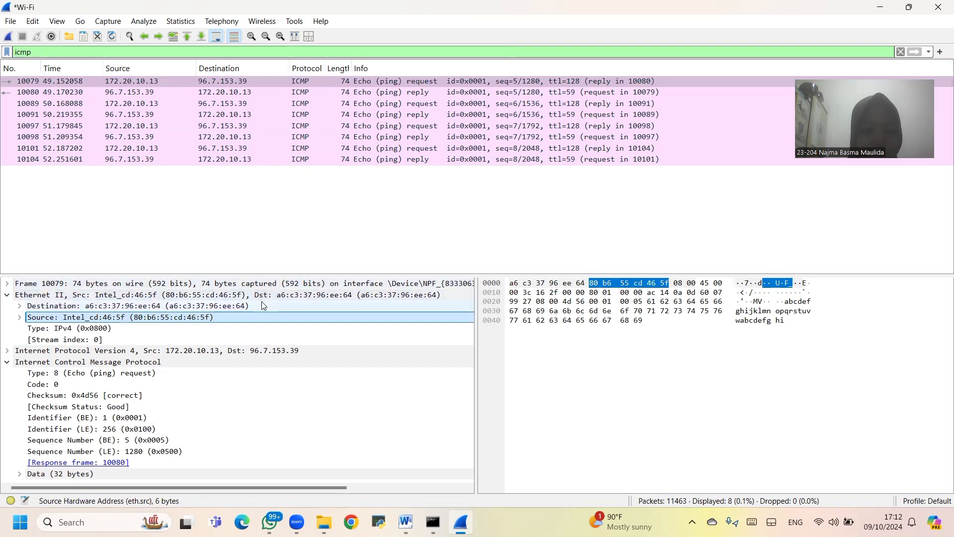
Step: Highlight the Ethernet II Destination field of frame 10079, reselect that frame in the packet list, and take a full-screen screenshot
left_click(263, 305)
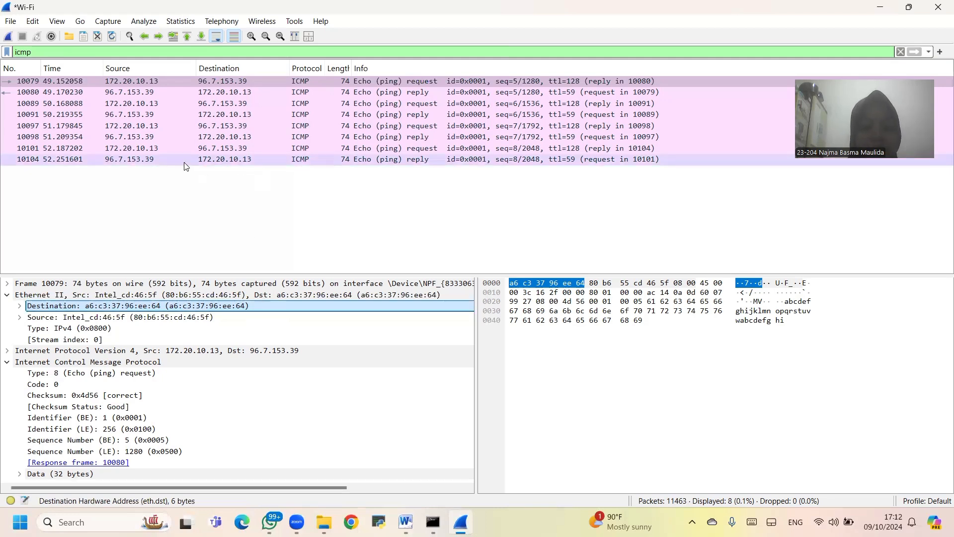
left_click(138, 81)
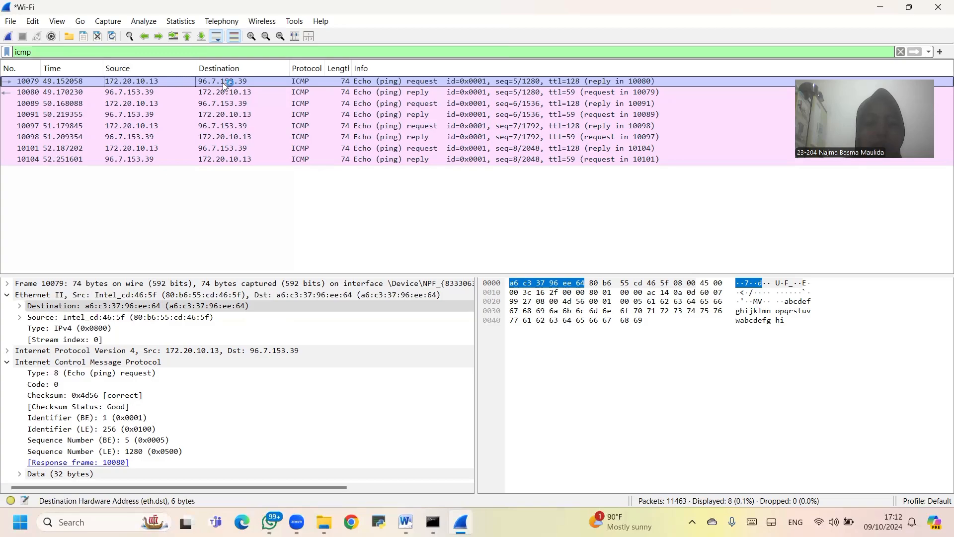
key("super+shift+s")
left_click(487, 20)
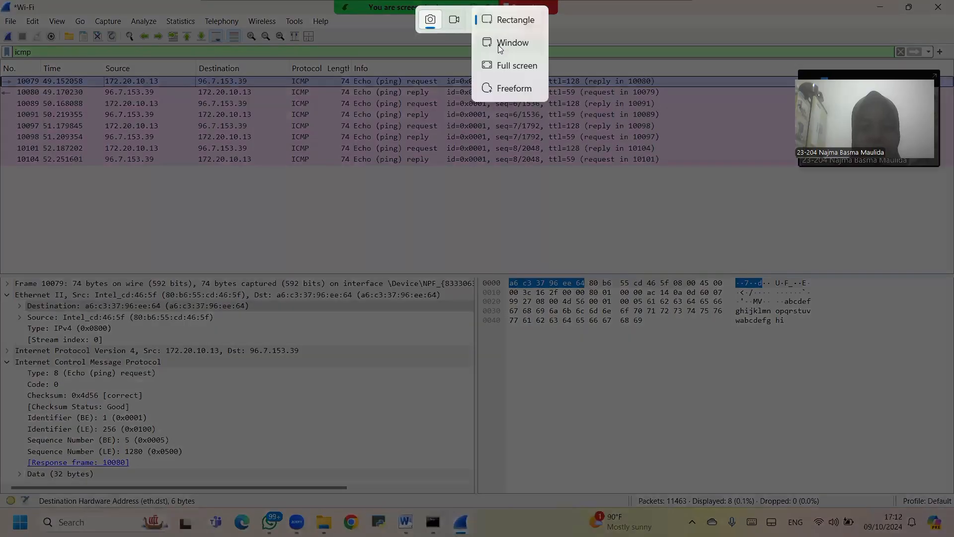
left_click(502, 63)
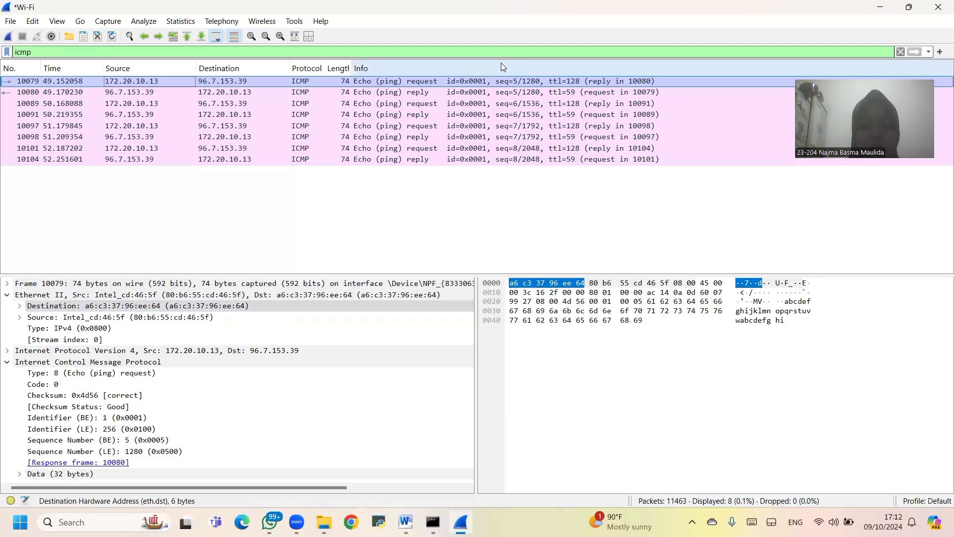